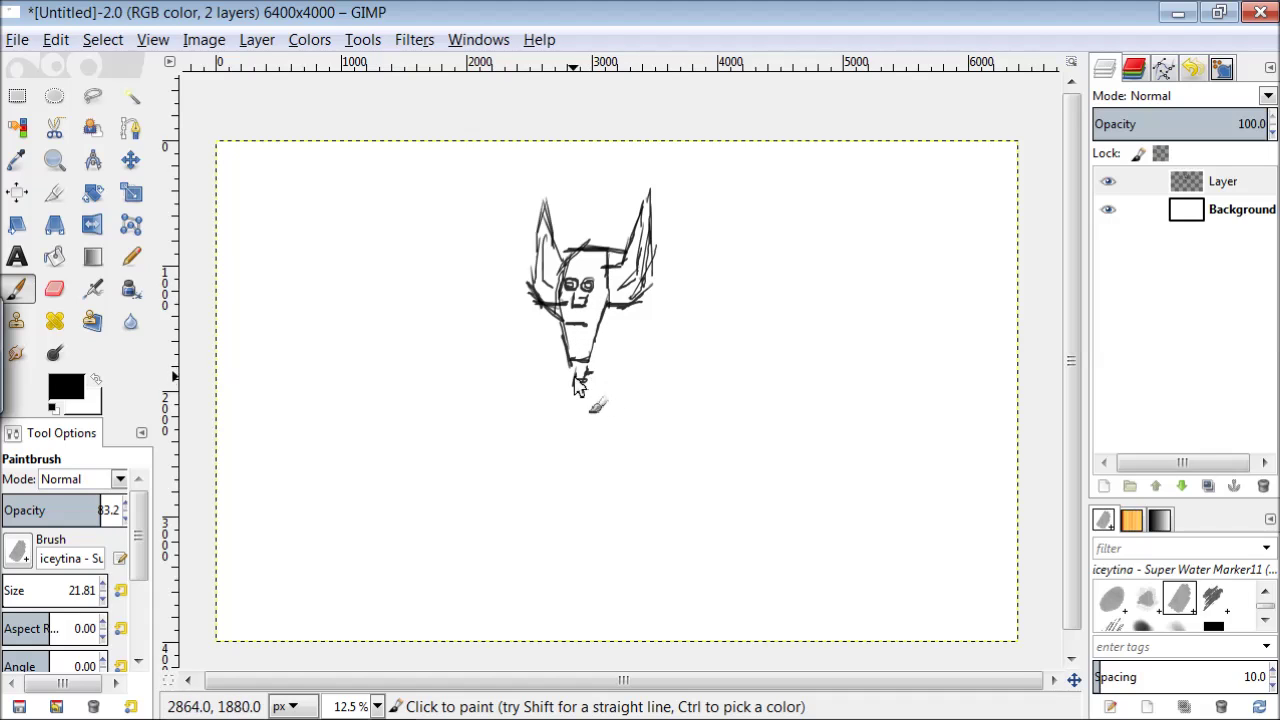
- Sketch the creature's long oval body below the head, with two front legs, feet and curved thighs
mouse_move(527, 381)
mouse_down()
mouse_move(488, 439)
mouse_move(697, 389)
mouse_move(690, 468)
mouse_move(756, 459)
mouse_move(531, 545)
mouse_up()
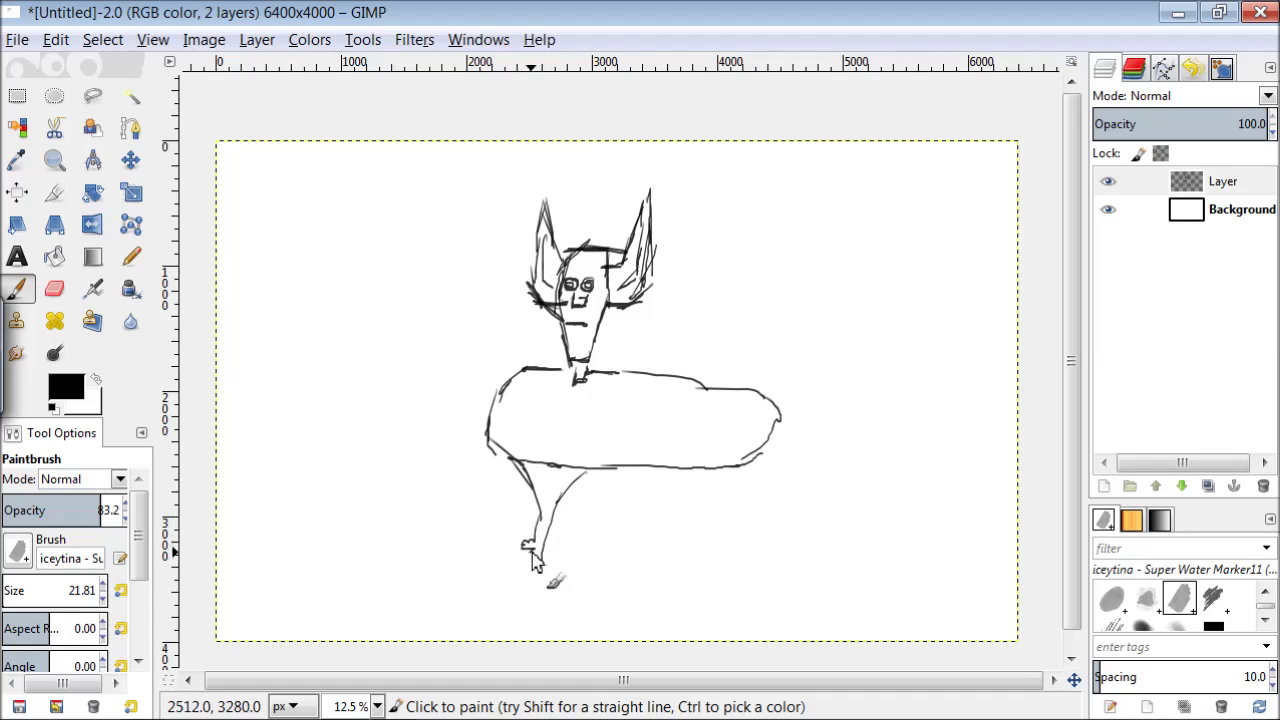
mouse_move(547, 596)
mouse_down()
mouse_move(510, 627)
mouse_move(535, 622)
mouse_up()
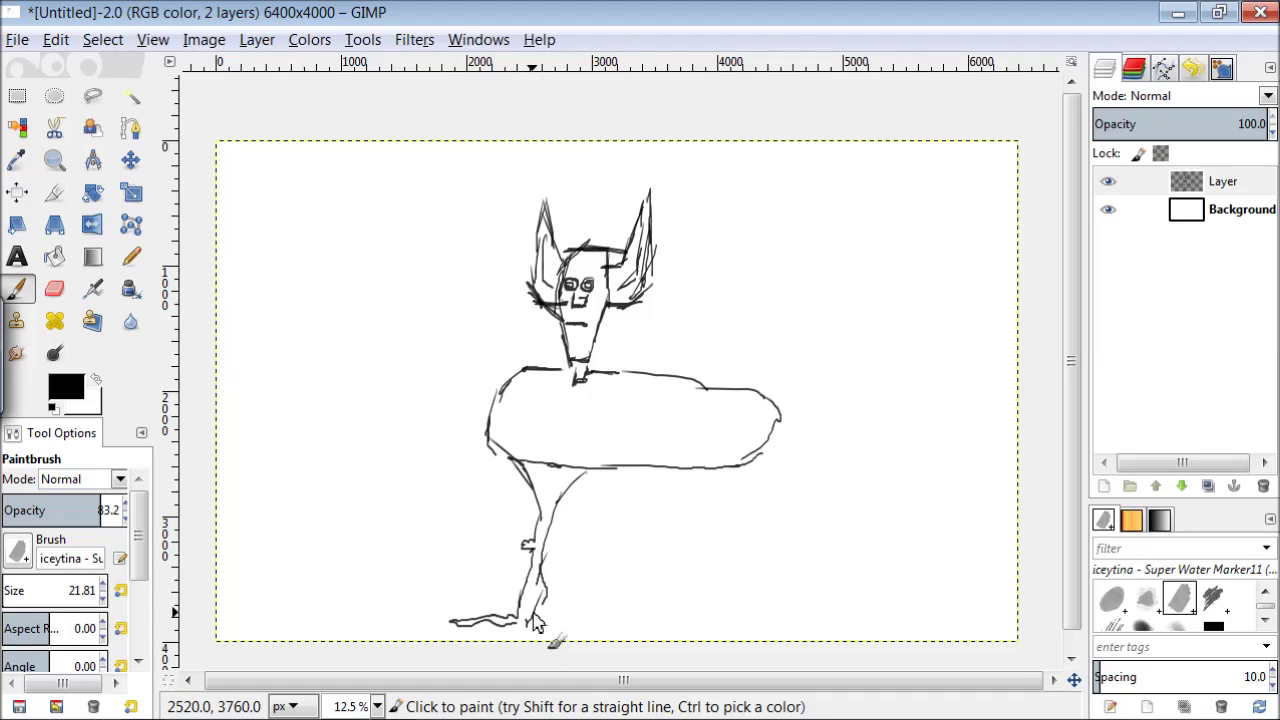
mouse_move(666, 481)
mouse_down()
mouse_move(668, 496)
mouse_move(604, 482)
mouse_up()
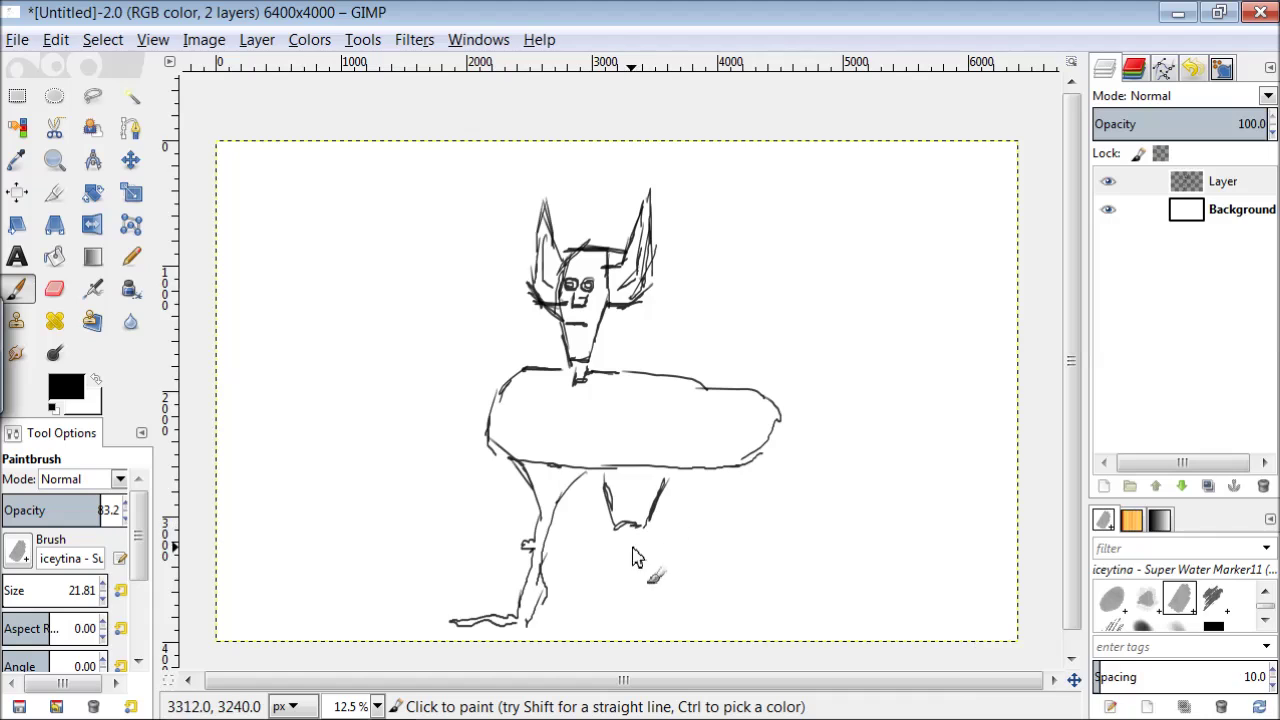
mouse_move(620, 570)
mouse_down()
mouse_move(657, 630)
mouse_move(605, 618)
mouse_up()
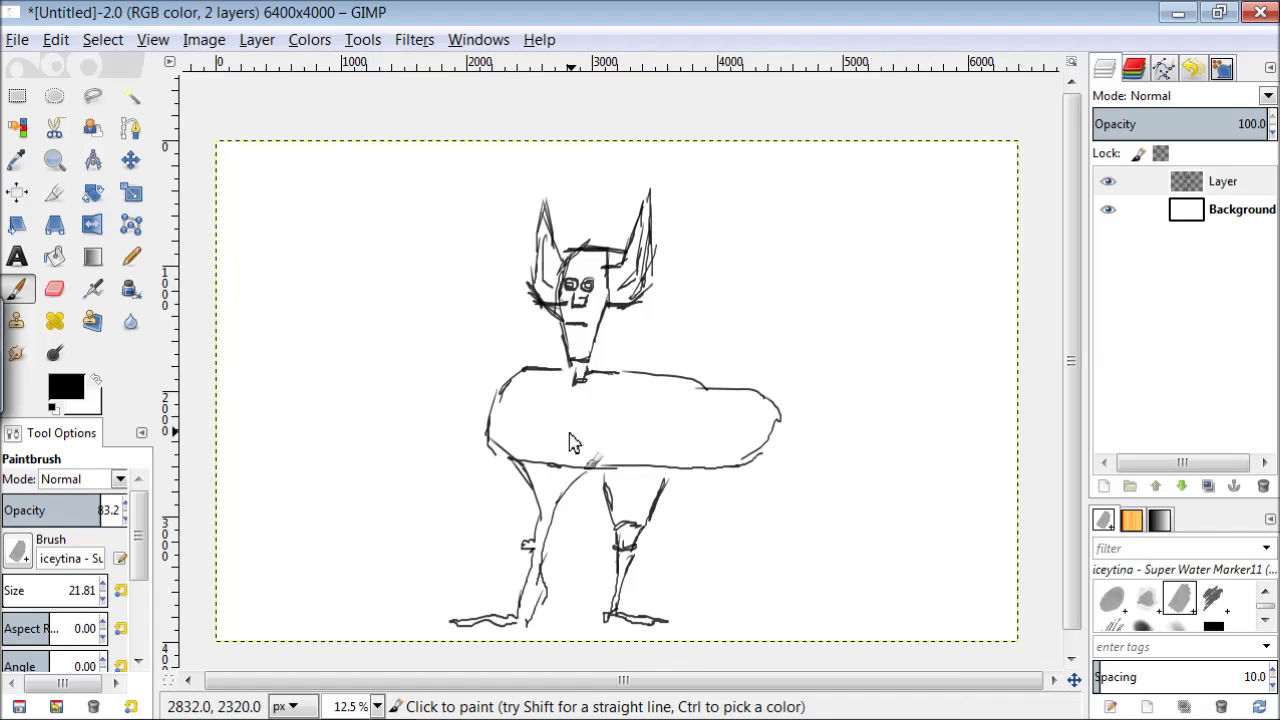
drag(660, 443, 603, 492)
drag(510, 462, 590, 470)
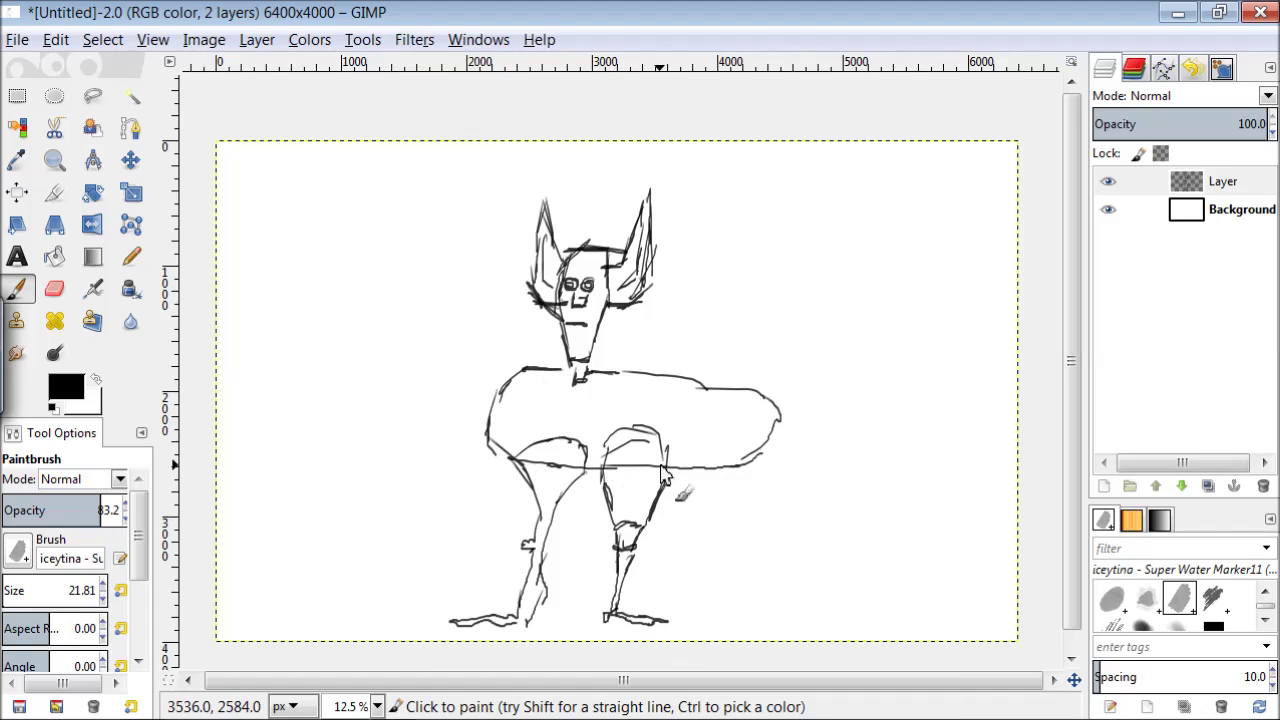
- Sketch the creature's raised jointed limb with its hatched tip, and add rough texture marks across the upper body
mouse_move(492, 394)
mouse_down()
mouse_move(388, 555)
mouse_move(218, 600)
mouse_move(295, 611)
mouse_move(409, 553)
mouse_move(476, 484)
mouse_move(490, 425)
mouse_up()
mouse_move(753, 392)
mouse_down()
mouse_move(782, 413)
mouse_move(815, 335)
mouse_move(783, 355)
mouse_move(834, 290)
mouse_up()
mouse_move(768, 235)
mouse_down()
mouse_move(793, 280)
mouse_move(728, 182)
mouse_move(713, 204)
mouse_move(747, 181)
mouse_move(700, 172)
mouse_up()
drag(645, 384, 688, 392)
drag(592, 408, 630, 398)
mouse_move(540, 402)
mouse_down()
mouse_move(521, 424)
mouse_move(536, 404)
mouse_up()
- Sketch the ground lines, jagged spikes and pillars on both sides of the creature
mouse_move(616, 598)
mouse_down()
mouse_move(796, 606)
mouse_move(314, 630)
mouse_up()
drag(352, 315, 350, 440)
mouse_move(368, 450)
mouse_down()
mouse_move(378, 543)
mouse_move(470, 610)
mouse_up()
mouse_move(570, 585)
mouse_down()
mouse_move(585, 595)
mouse_move(748, 537)
mouse_move(879, 563)
mouse_move(983, 204)
mouse_move(940, 592)
mouse_move(1012, 608)
mouse_up()
drag(822, 472, 730, 505)
drag(676, 478, 706, 518)
drag(606, 316, 640, 352)
mouse_move(517, 253)
mouse_down()
mouse_move(432, 200)
mouse_move(366, 243)
mouse_up()
drag(450, 506, 466, 580)
mouse_move(474, 362)
mouse_down()
mouse_move(390, 427)
mouse_move(321, 329)
mouse_move(512, 306)
mouse_up()
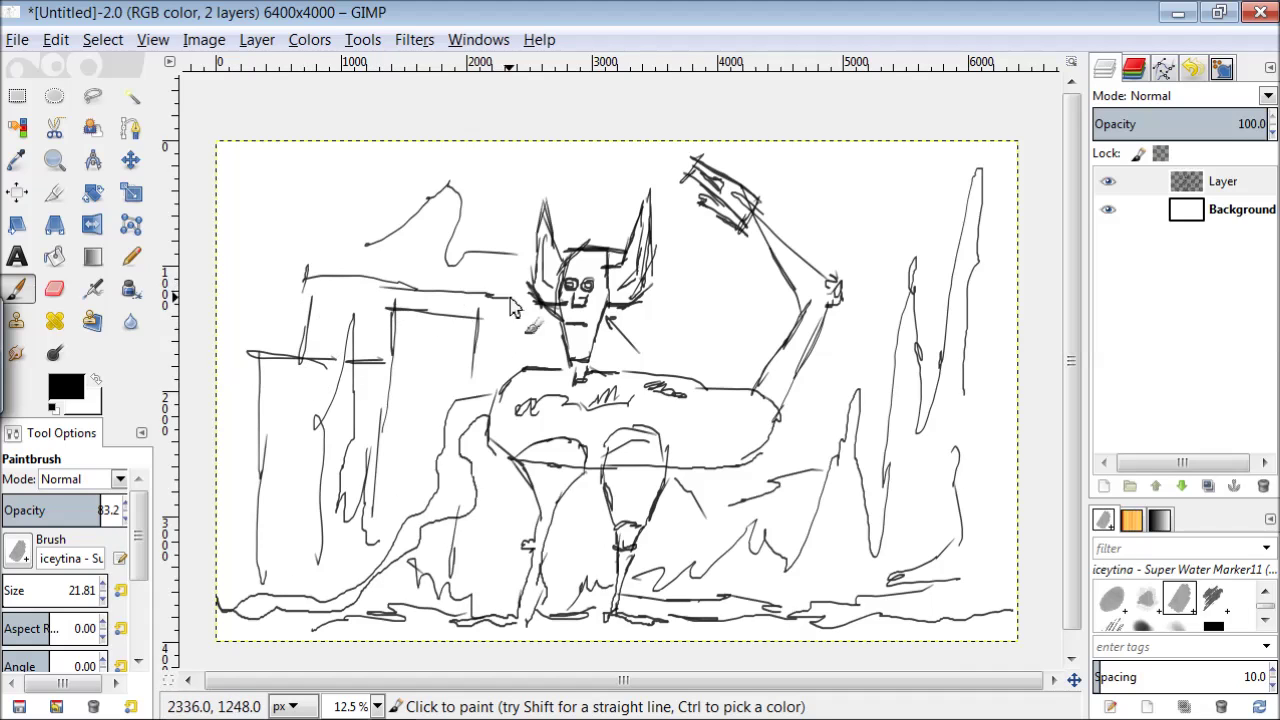
- Sketch the broken stone wall behind the creature, with block lines and a ragged upper and side edge
drag(648, 300, 1016, 341)
drag(710, 368, 713, 318)
drag(450, 217, 515, 218)
drag(963, 196, 906, 232)
drag(822, 238, 896, 214)
mouse_move(617, 210)
mouse_down()
mouse_move(613, 185)
mouse_move(500, 145)
mouse_up()
mouse_move(440, 145)
mouse_down()
mouse_move(287, 208)
mouse_move(219, 451)
mouse_move(240, 565)
mouse_up()
- Set the foreground colour to dark grey and the paintbrush size to 96.73
click(66, 386)
click(366, 571)
click(13, 585)
- Add a transparent 6400 x 4000 px layer and fill the creature's head, body and raised limb with dark grey
key(shift+ctrl+n)
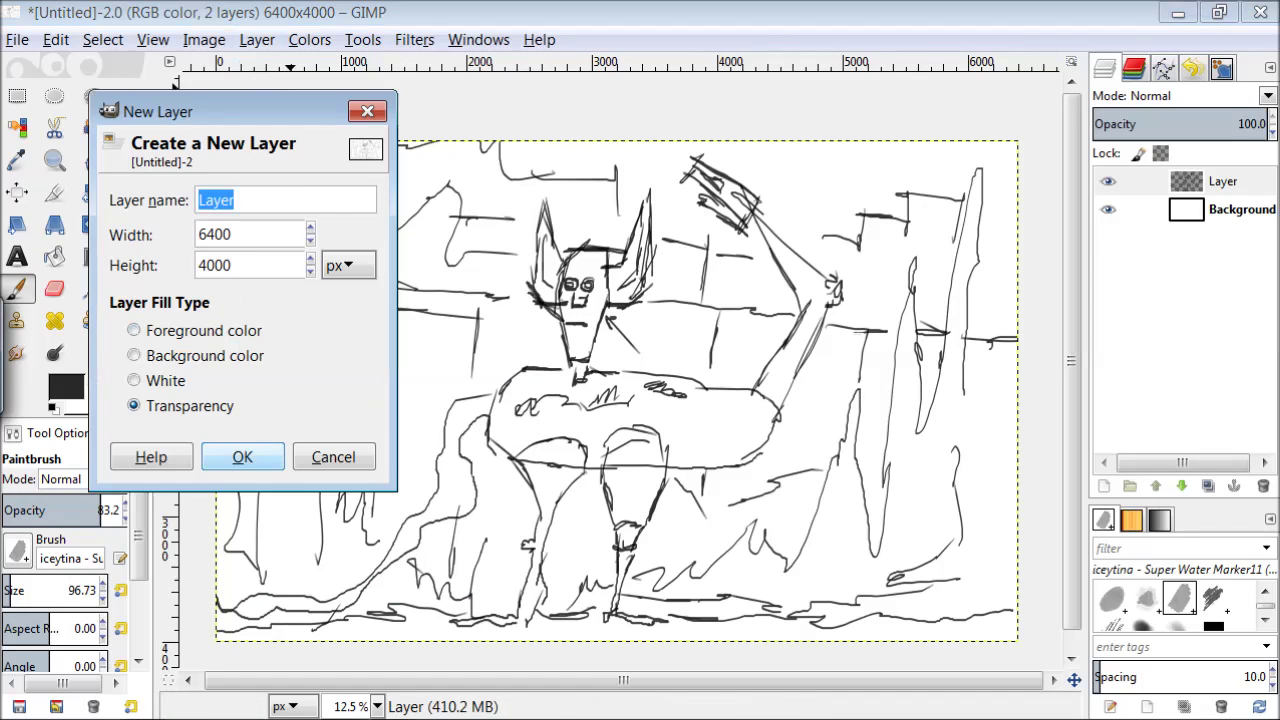
key(Return)
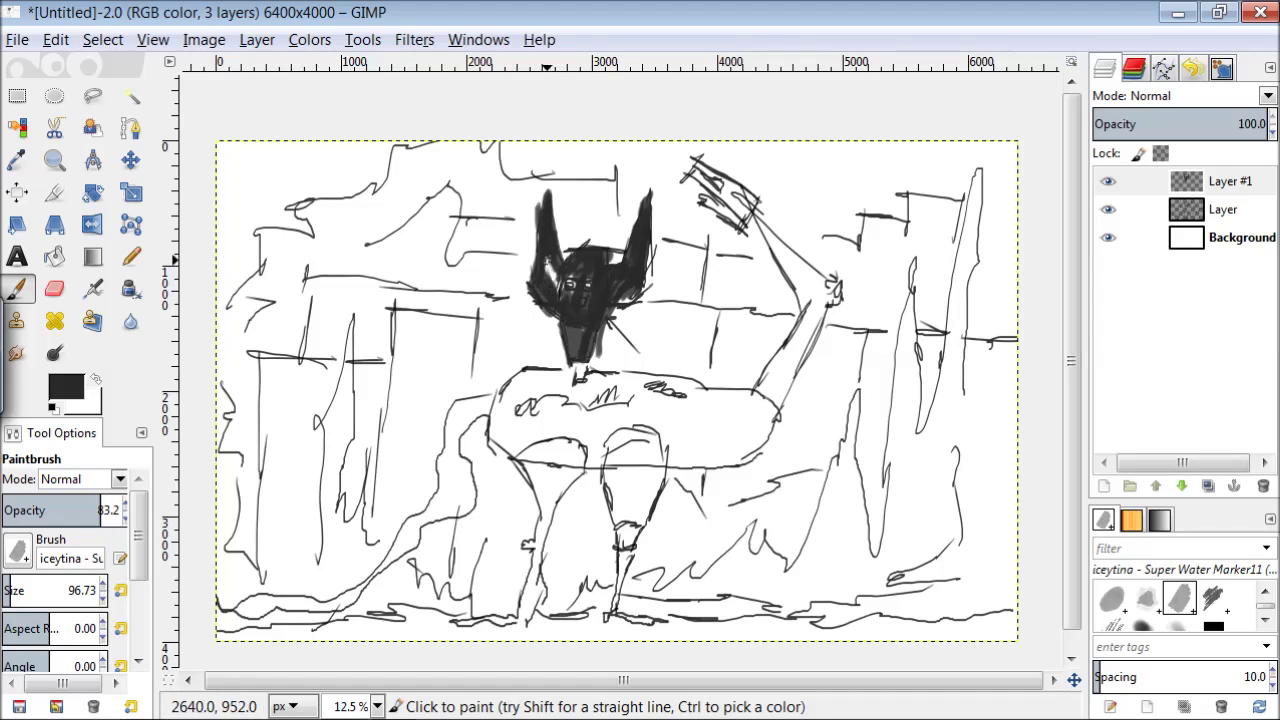
drag(570, 369, 588, 380)
mouse_move(686, 383)
mouse_down()
mouse_move(717, 429)
mouse_move(589, 374)
mouse_move(512, 376)
mouse_move(517, 406)
mouse_move(626, 402)
mouse_up()
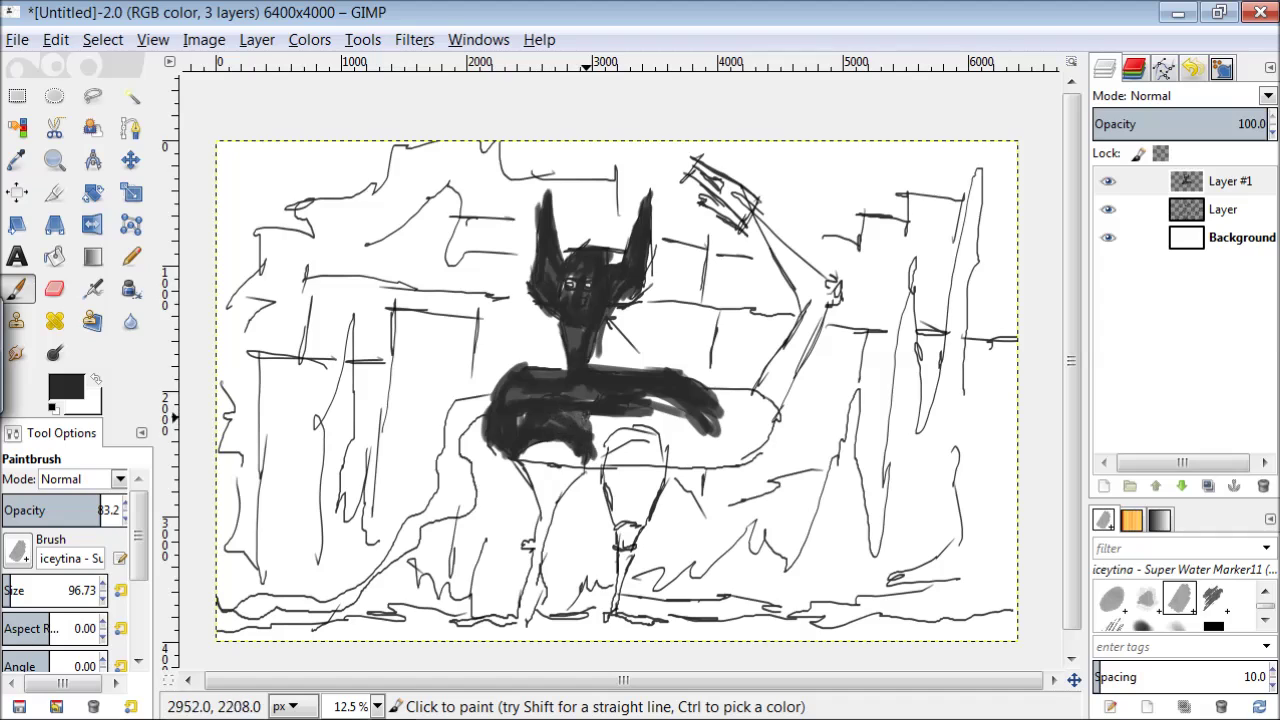
mouse_move(619, 419)
mouse_down()
mouse_move(669, 416)
mouse_move(674, 455)
mouse_move(699, 422)
mouse_move(741, 415)
mouse_move(706, 397)
mouse_move(766, 400)
mouse_move(730, 422)
mouse_up()
mouse_move(812, 315)
mouse_down()
mouse_move(819, 296)
mouse_move(777, 402)
mouse_up()
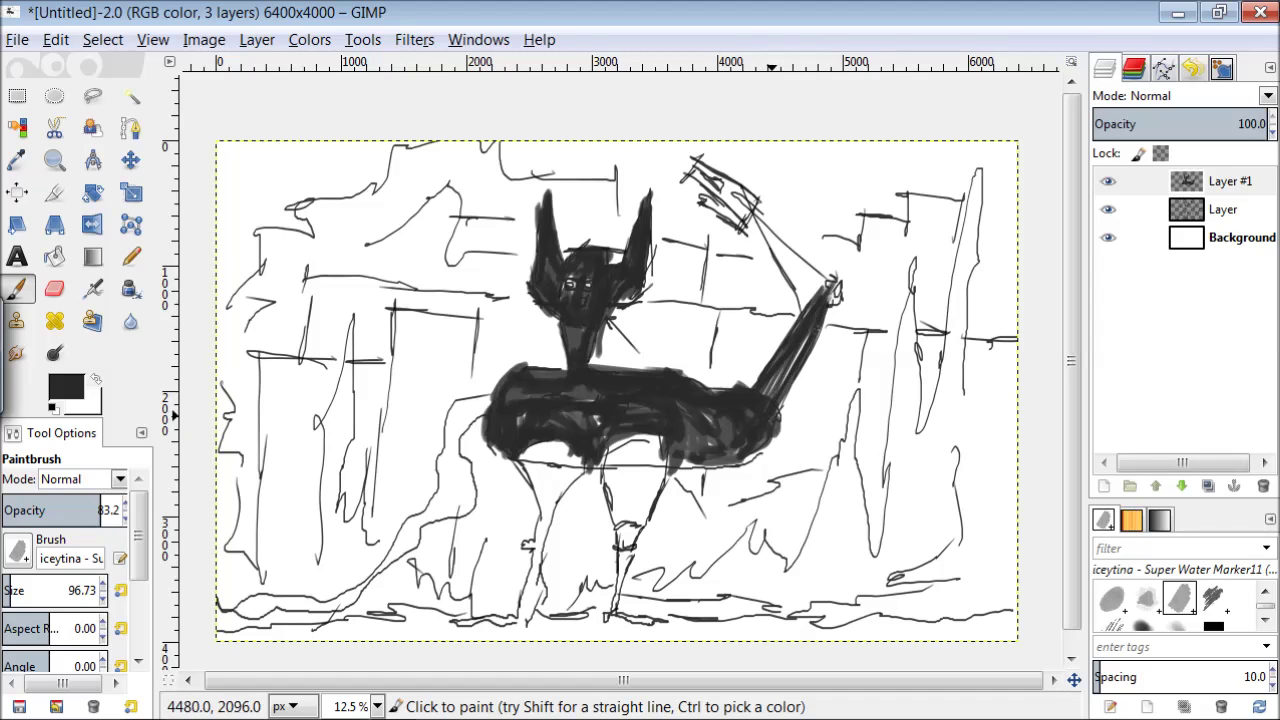
mouse_move(832, 300)
mouse_down()
mouse_move(776, 250)
mouse_move(691, 150)
mouse_move(741, 210)
mouse_move(716, 195)
mouse_move(764, 236)
mouse_up()
- Fill the creature's two legs, feet and long trailing limb with dark grey
mouse_move(656, 494)
mouse_down()
mouse_move(662, 443)
mouse_move(620, 513)
mouse_up()
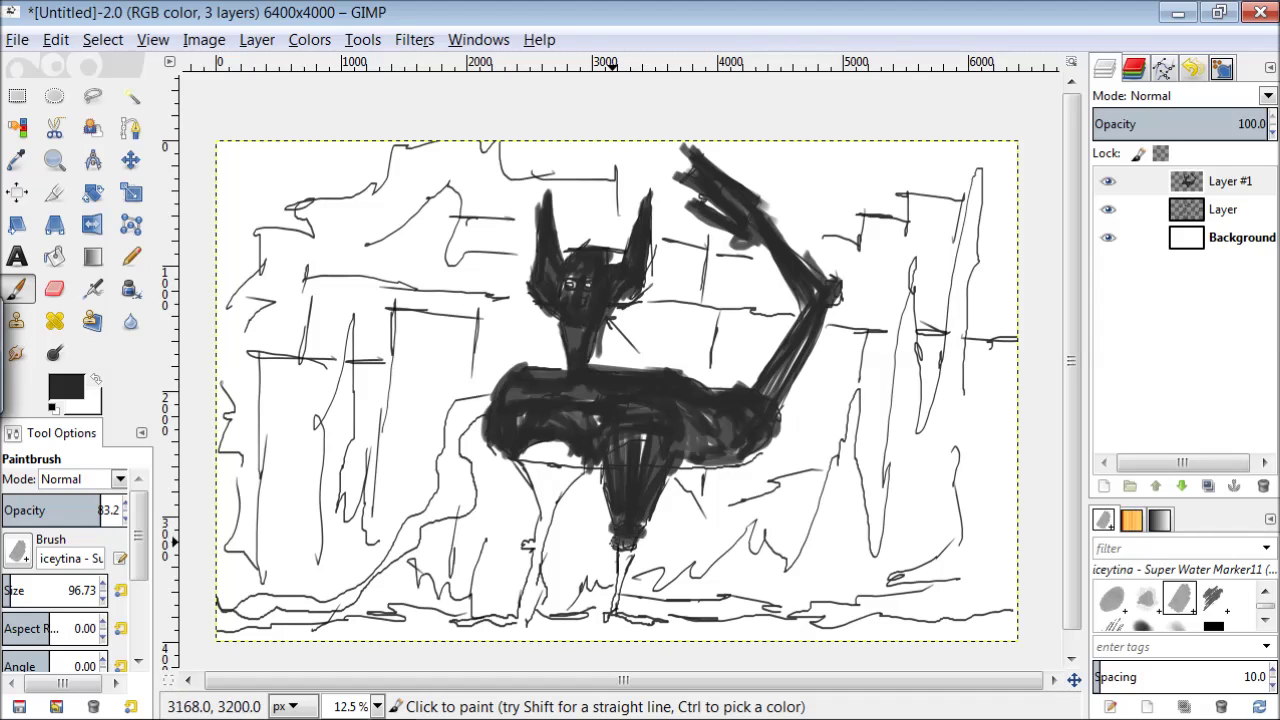
mouse_move(619, 594)
mouse_down()
mouse_move(579, 607)
mouse_move(545, 441)
mouse_move(545, 479)
mouse_up()
drag(492, 621, 517, 546)
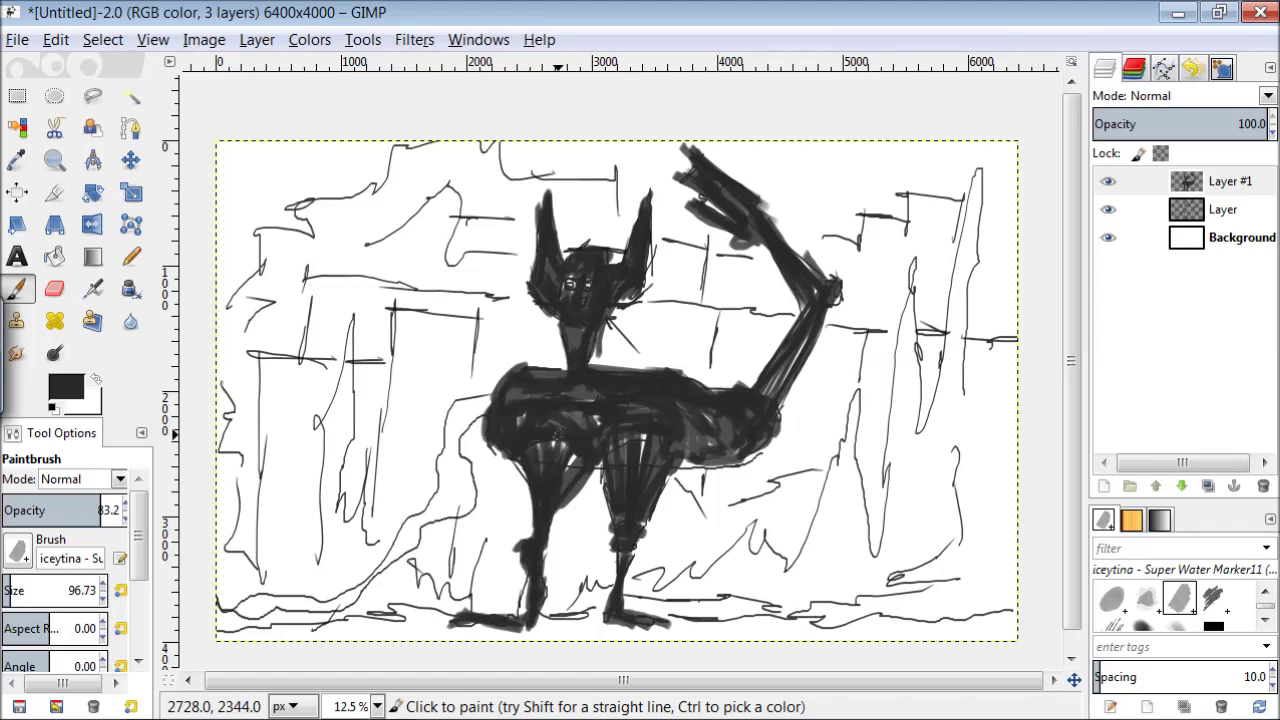
mouse_move(493, 408)
mouse_down()
mouse_move(459, 410)
mouse_move(468, 399)
mouse_move(452, 464)
mouse_up()
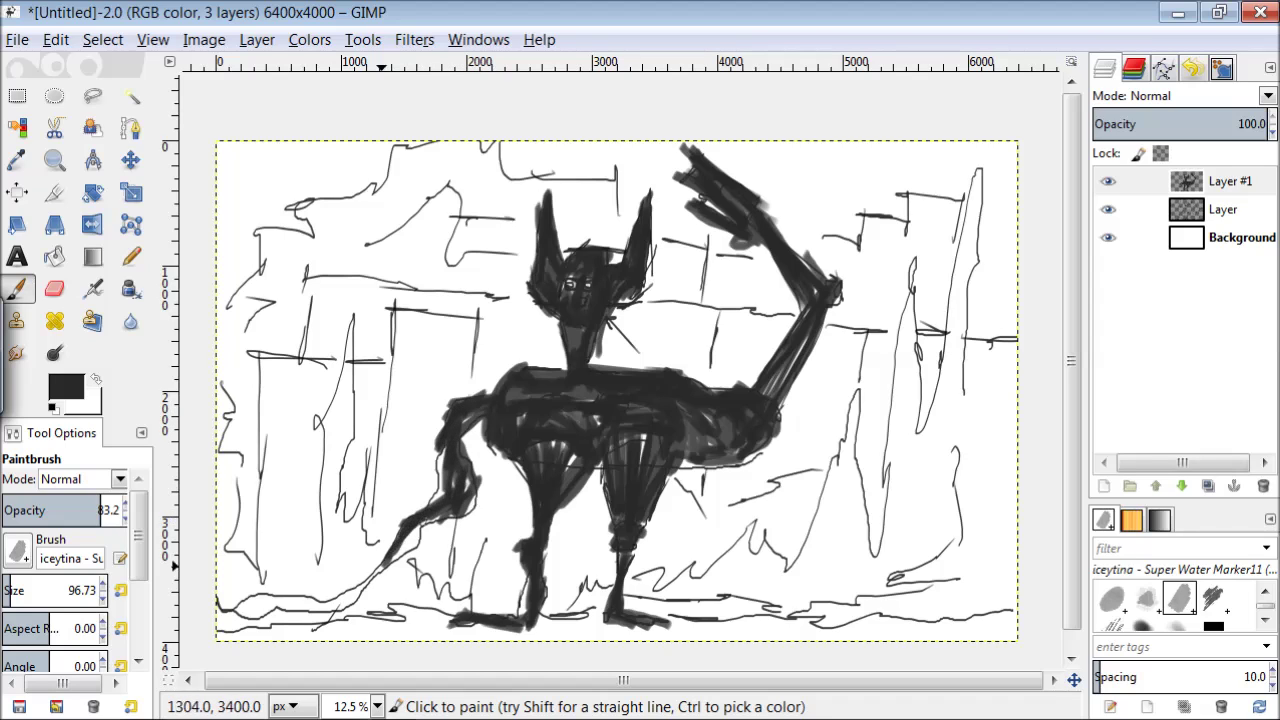
drag(396, 563, 288, 596)
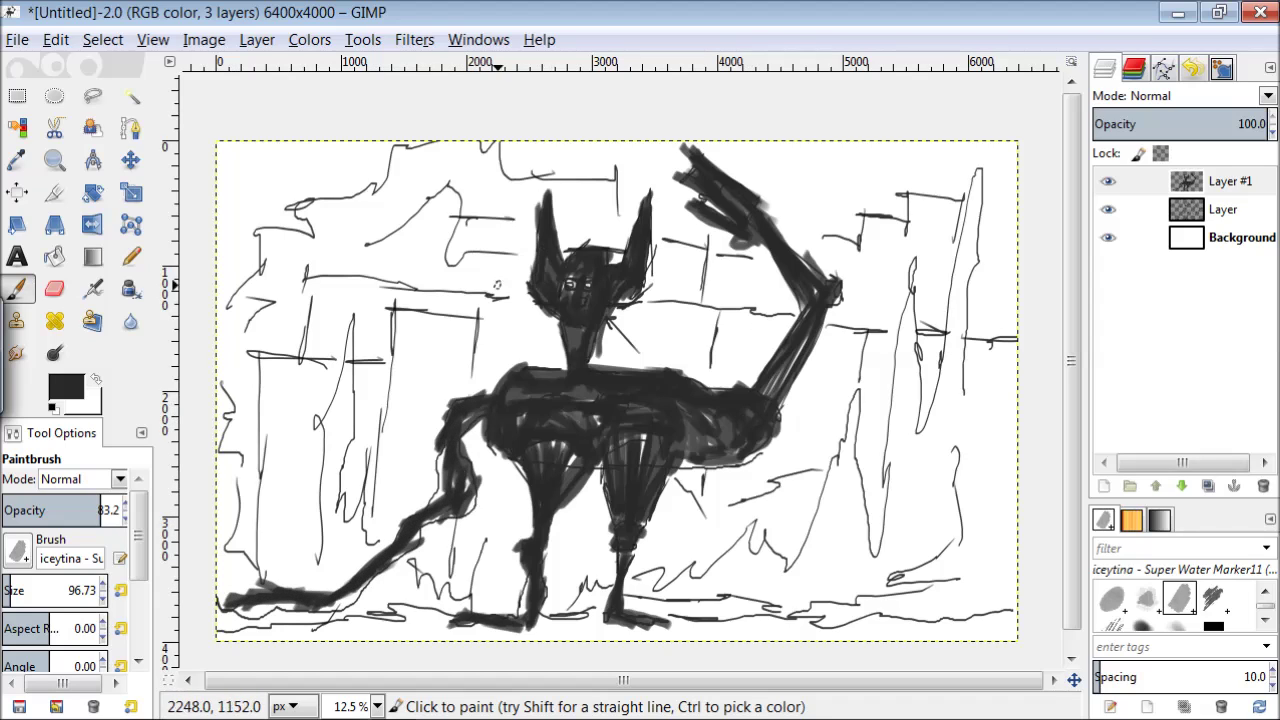
- Paint the jagged spikes, mounds and ground around the creature in dark grey
mouse_move(905, 280)
mouse_down()
mouse_move(901, 337)
mouse_move(916, 340)
mouse_move(890, 395)
mouse_move(901, 460)
mouse_move(912, 423)
mouse_move(892, 510)
mouse_move(857, 528)
mouse_move(858, 480)
mouse_move(850, 487)
mouse_move(838, 450)
mouse_move(814, 545)
mouse_move(841, 492)
mouse_move(851, 518)
mouse_move(771, 564)
mouse_move(761, 545)
mouse_move(746, 555)
mouse_move(756, 510)
mouse_move(716, 555)
mouse_move(767, 530)
mouse_move(750, 520)
mouse_move(725, 592)
mouse_up()
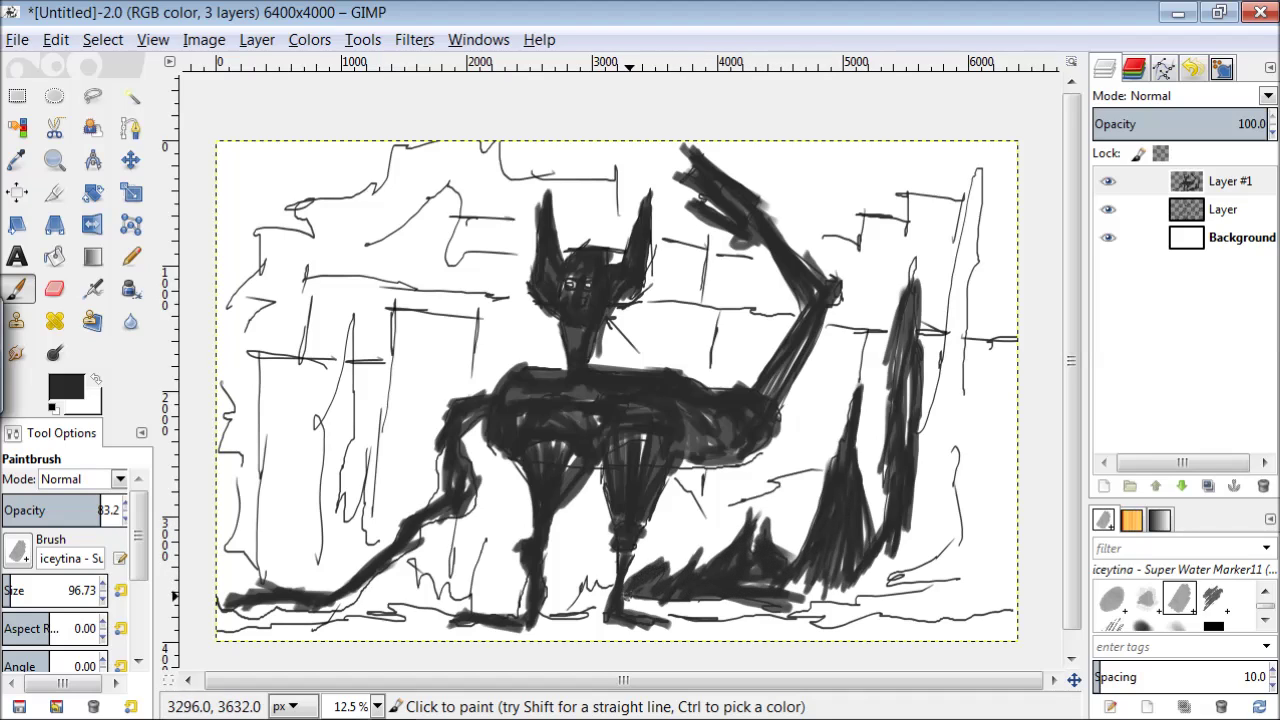
mouse_move(947, 383)
mouse_down()
mouse_move(967, 308)
mouse_move(956, 394)
mouse_move(974, 166)
mouse_move(933, 431)
mouse_move(932, 451)
mouse_move(950, 351)
mouse_move(951, 521)
mouse_move(936, 541)
mouse_move(857, 566)
mouse_move(979, 573)
mouse_move(651, 599)
mouse_move(766, 631)
mouse_move(1029, 611)
mouse_move(877, 633)
mouse_move(569, 638)
mouse_up()
mouse_move(484, 544)
mouse_down()
mouse_move(429, 604)
mouse_move(389, 589)
mouse_move(408, 574)
mouse_move(464, 593)
mouse_up()
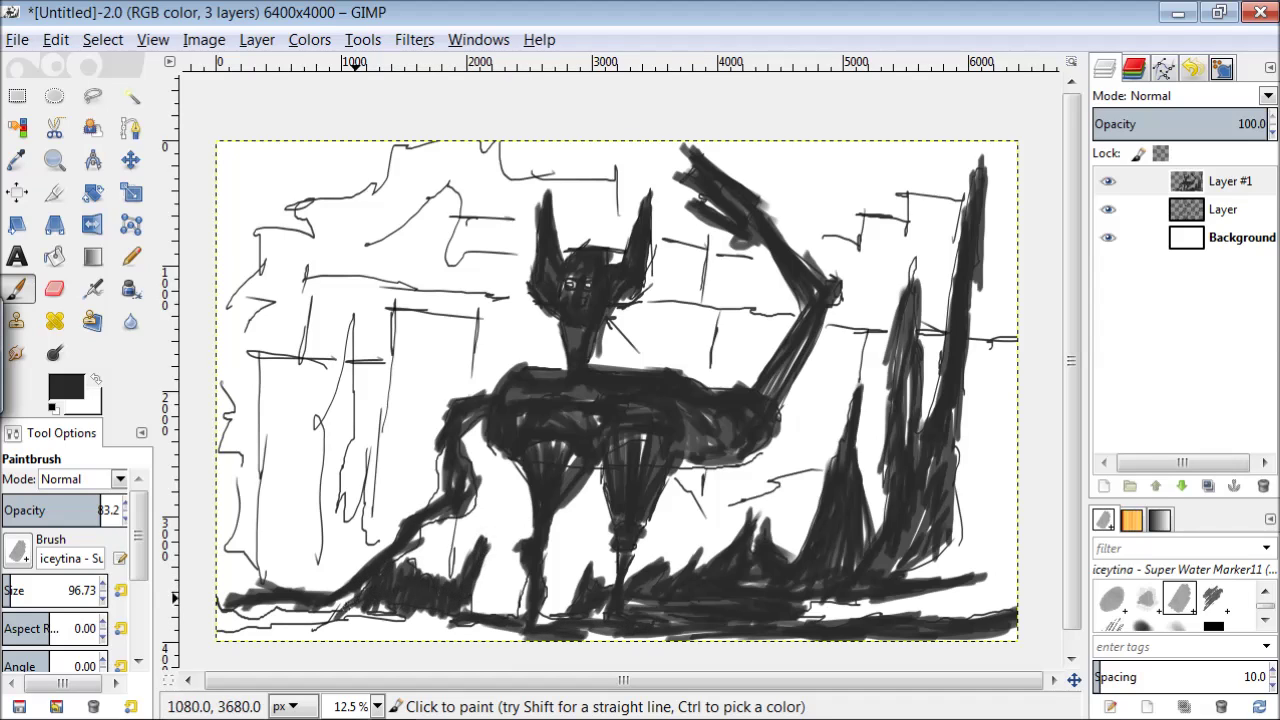
drag(355, 543, 348, 529)
mouse_move(357, 435)
mouse_down()
mouse_move(352, 297)
mouse_move(326, 432)
mouse_move(327, 580)
mouse_move(486, 629)
mouse_move(226, 636)
mouse_up()
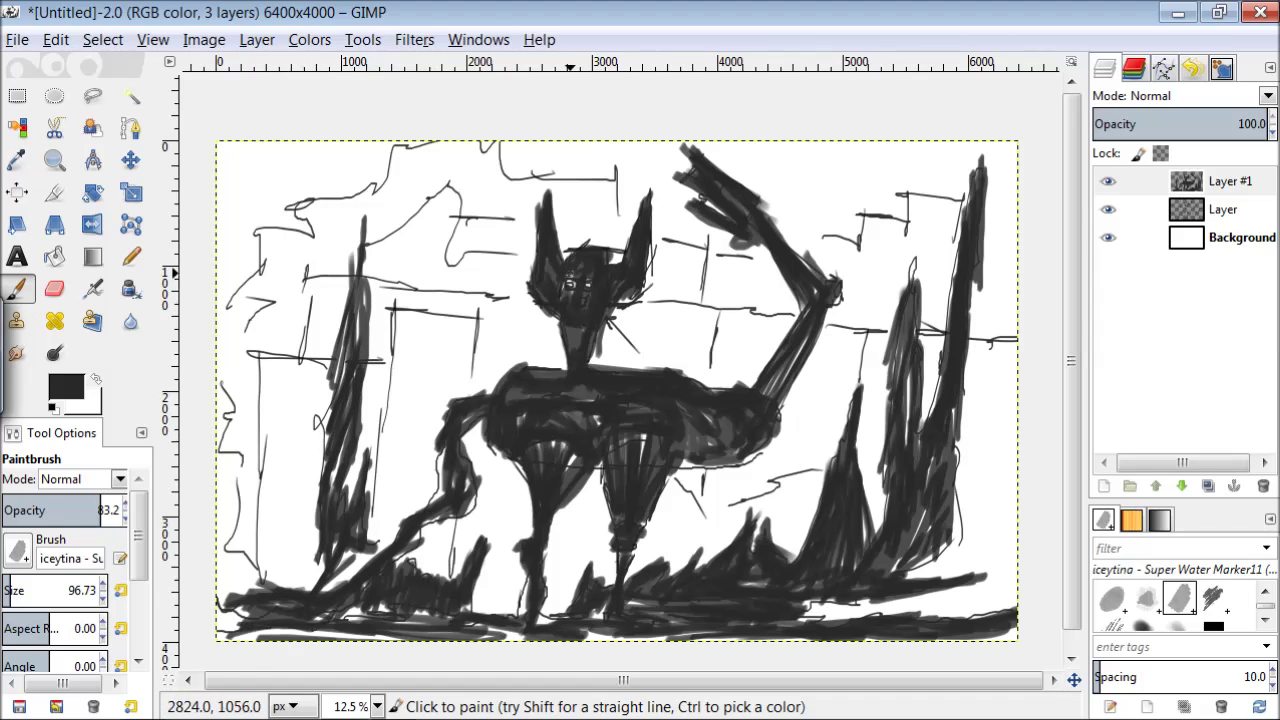
- Switch to a slightly lighter dark grey and paint the ragged upper band of the ruined wall
mouse_move(397, 146)
mouse_down()
mouse_move(442, 161)
mouse_move(370, 230)
mouse_move(316, 201)
mouse_move(295, 273)
mouse_move(267, 275)
mouse_move(310, 313)
mouse_move(265, 355)
mouse_up()
mouse_move(451, 144)
mouse_down()
mouse_move(485, 145)
mouse_move(565, 239)
mouse_move(598, 174)
mouse_move(618, 237)
mouse_move(676, 252)
mouse_move(701, 294)
mouse_move(730, 268)
mouse_move(756, 280)
mouse_move(765, 268)
mouse_move(835, 308)
mouse_move(917, 252)
mouse_move(942, 216)
mouse_move(968, 293)
mouse_move(998, 311)
mouse_move(894, 262)
mouse_up()
click(66, 385)
click(65, 376)
click(366, 569)
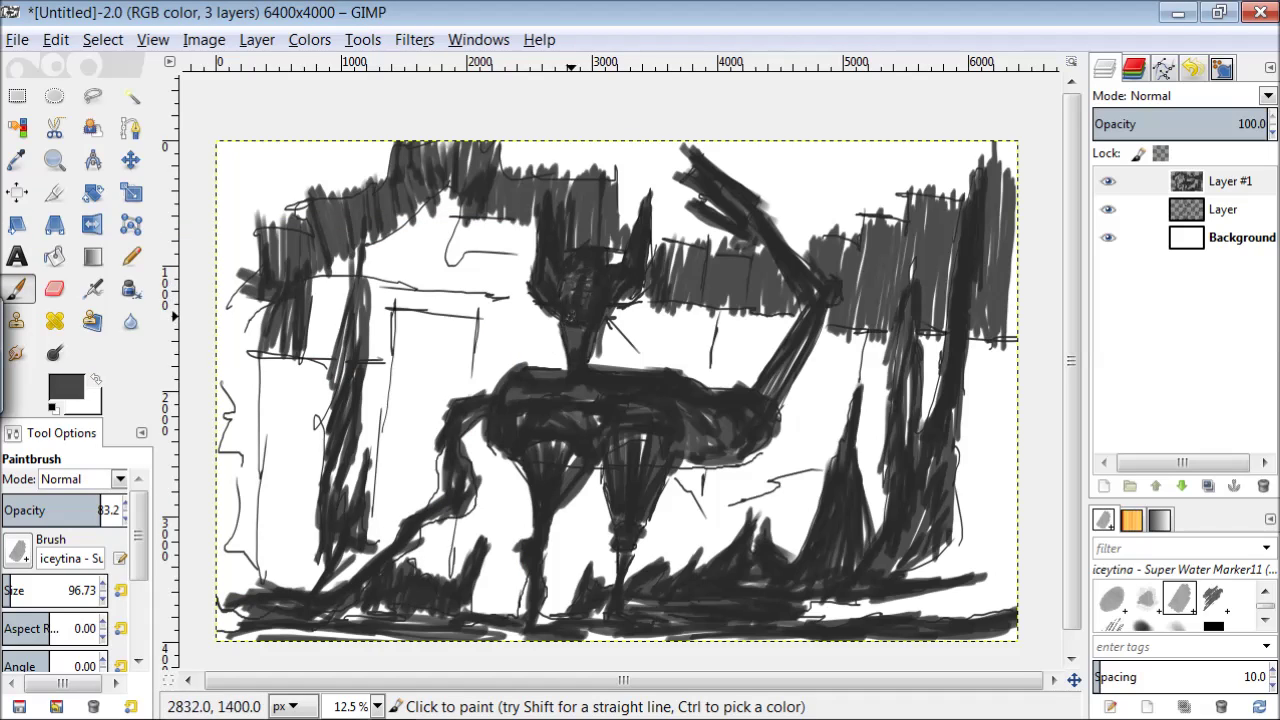
- Paint the pillars on both sides of the creature in grey down to the ground
mouse_move(463, 337)
mouse_down()
mouse_move(418, 313)
mouse_move(417, 404)
mouse_move(445, 408)
mouse_move(422, 492)
mouse_move(409, 462)
mouse_move(376, 500)
mouse_move(375, 544)
mouse_up()
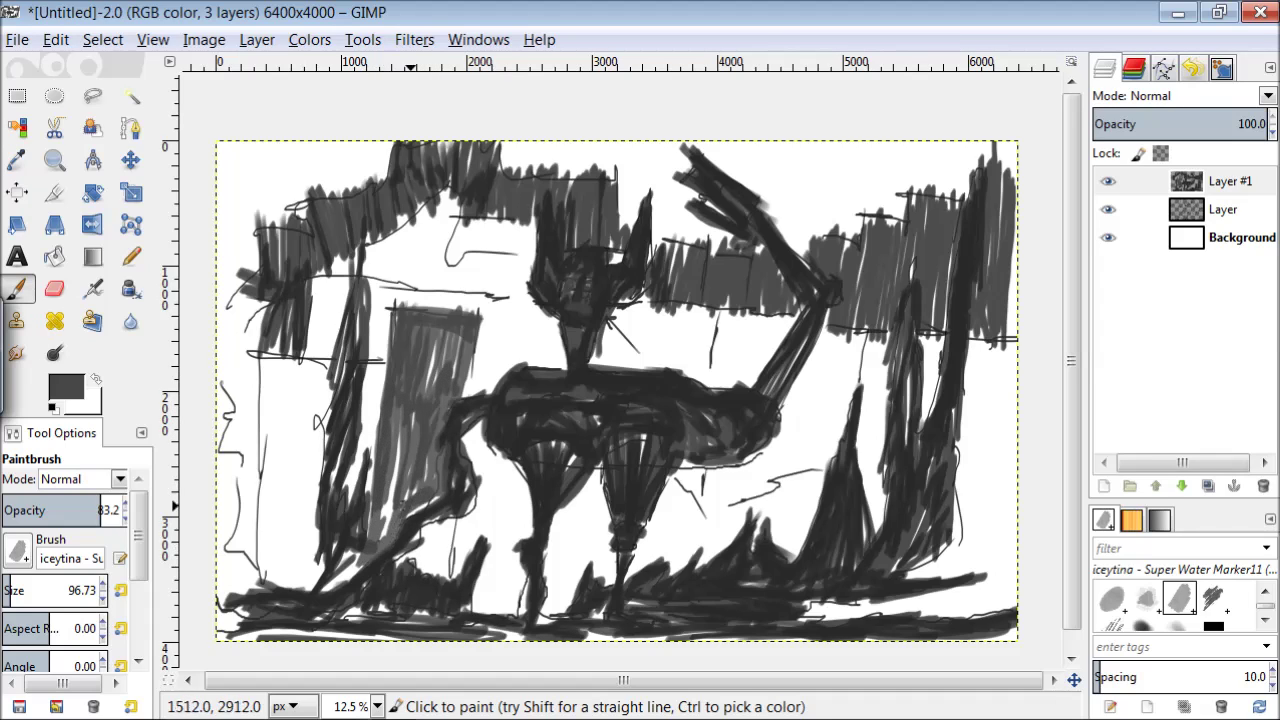
mouse_move(429, 490)
mouse_down()
mouse_move(406, 464)
mouse_move(401, 416)
mouse_up()
drag(453, 522, 409, 545)
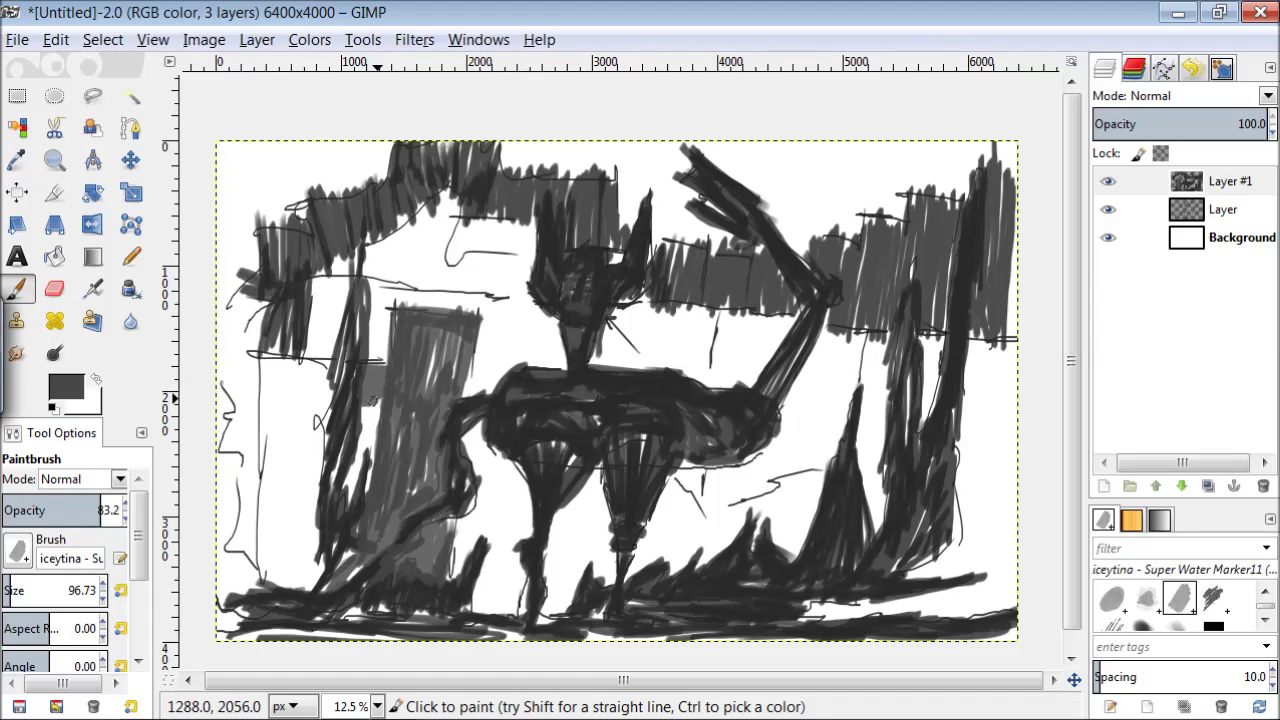
mouse_move(272, 365)
mouse_down()
mouse_move(314, 430)
mouse_move(270, 462)
mouse_move(261, 541)
mouse_move(320, 382)
mouse_move(290, 595)
mouse_up()
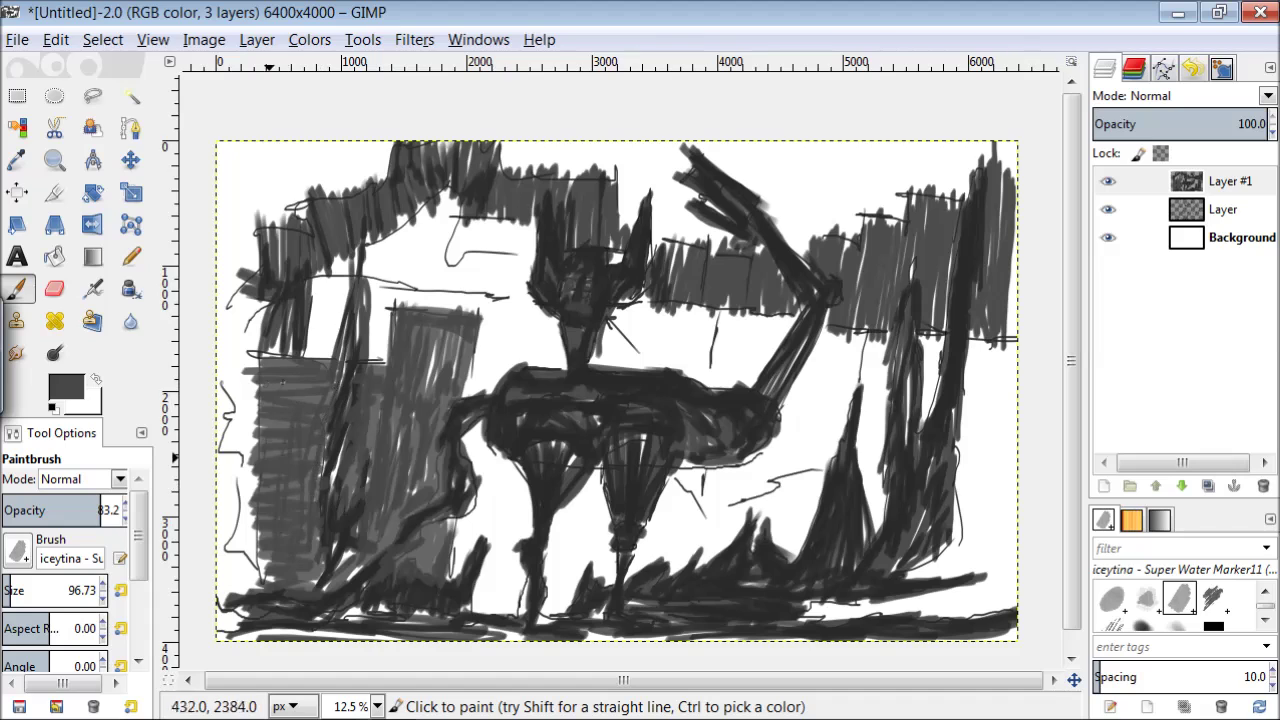
mouse_move(771, 319)
mouse_down()
mouse_move(741, 322)
mouse_move(759, 363)
mouse_move(707, 537)
mouse_move(731, 467)
mouse_move(764, 455)
mouse_move(824, 323)
mouse_move(848, 333)
mouse_move(849, 406)
mouse_move(825, 418)
mouse_move(816, 454)
mouse_move(772, 468)
mouse_move(781, 526)
mouse_up()
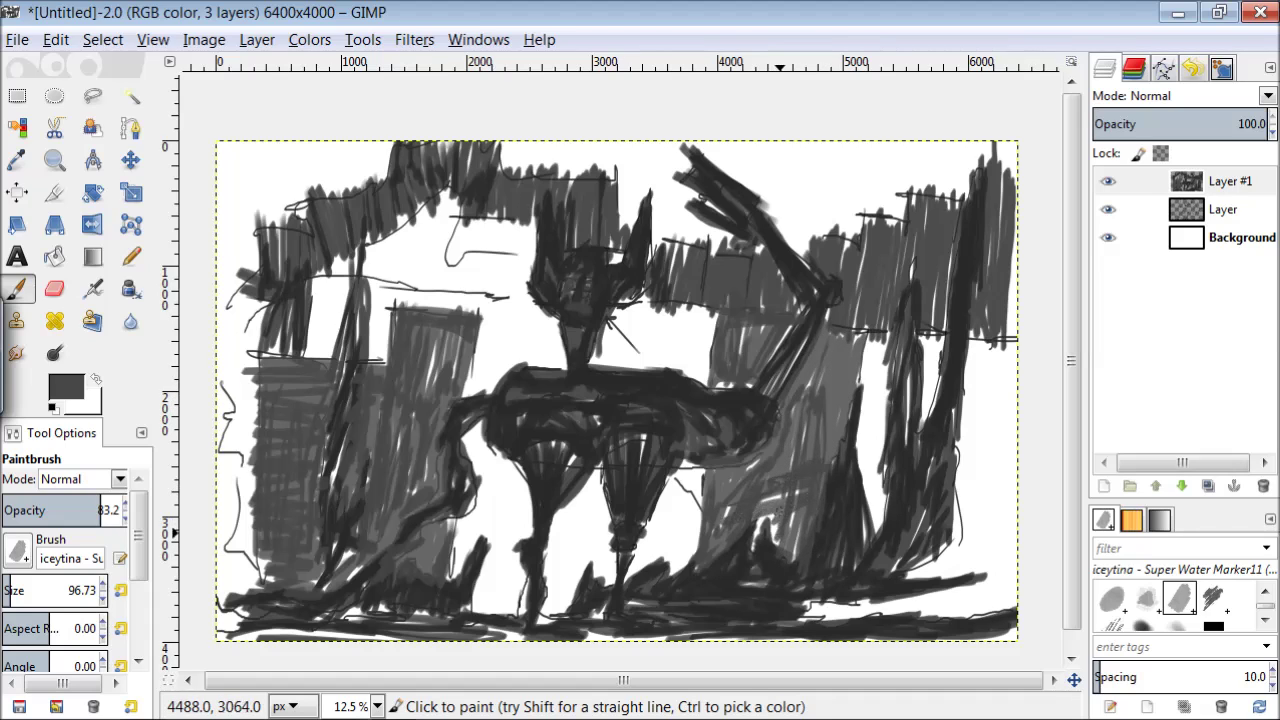
- Fill the remaining background behind the creature and between the spikes with mid grey
mouse_move(868, 357)
mouse_down()
mouse_move(882, 478)
mouse_move(932, 379)
mouse_up()
mouse_move(1013, 351)
mouse_down()
mouse_move(980, 376)
mouse_move(964, 486)
mouse_move(986, 383)
mouse_move(1004, 458)
mouse_move(996, 548)
mouse_move(952, 525)
mouse_move(986, 595)
mouse_move(694, 500)
mouse_move(704, 487)
mouse_up()
mouse_move(314, 278)
mouse_down()
mouse_move(473, 319)
mouse_move(505, 301)
mouse_move(572, 345)
mouse_move(705, 311)
mouse_move(650, 293)
mouse_move(651, 365)
mouse_up()
mouse_move(519, 547)
mouse_down()
mouse_move(494, 454)
mouse_move(466, 504)
mouse_move(489, 583)
mouse_move(561, 568)
mouse_move(589, 544)
mouse_move(601, 485)
mouse_move(553, 564)
mouse_move(662, 564)
mouse_move(653, 505)
mouse_move(692, 503)
mouse_up()
- Change the foreground colour to light grey and paint the sky above, beside and through the gap in the wall
click(66, 387)
click(30, 325)
click(363, 569)
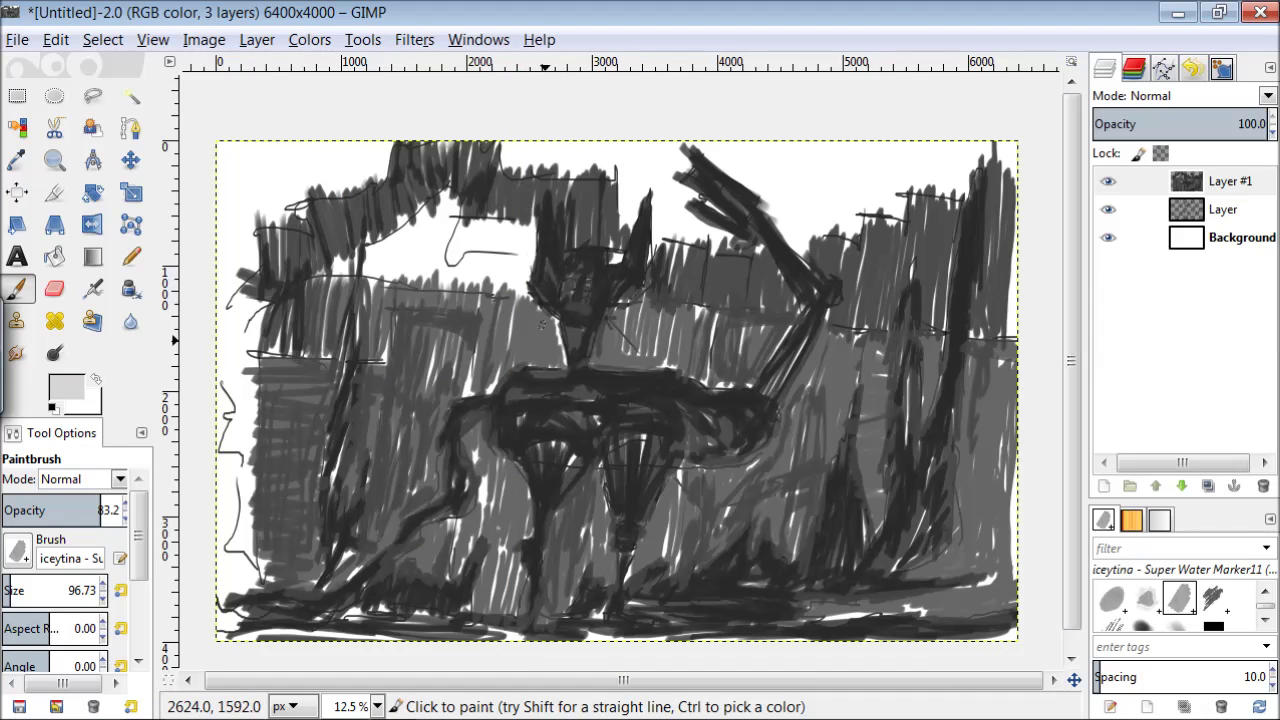
mouse_move(523, 289)
mouse_down()
mouse_move(382, 254)
mouse_move(425, 283)
mouse_move(466, 244)
mouse_move(626, 179)
mouse_move(668, 236)
mouse_move(689, 148)
mouse_move(508, 154)
mouse_move(864, 235)
mouse_move(725, 161)
mouse_move(838, 194)
mouse_move(859, 224)
mouse_move(950, 188)
mouse_move(919, 155)
mouse_move(360, 142)
mouse_move(386, 174)
mouse_move(228, 222)
mouse_move(348, 164)
mouse_move(247, 301)
mouse_move(234, 358)
mouse_move(249, 506)
mouse_up()
- Paint light grey highlights along the tall spikes, the ground and around the creature's legs
drag(915, 515, 948, 460)
drag(967, 339, 985, 152)
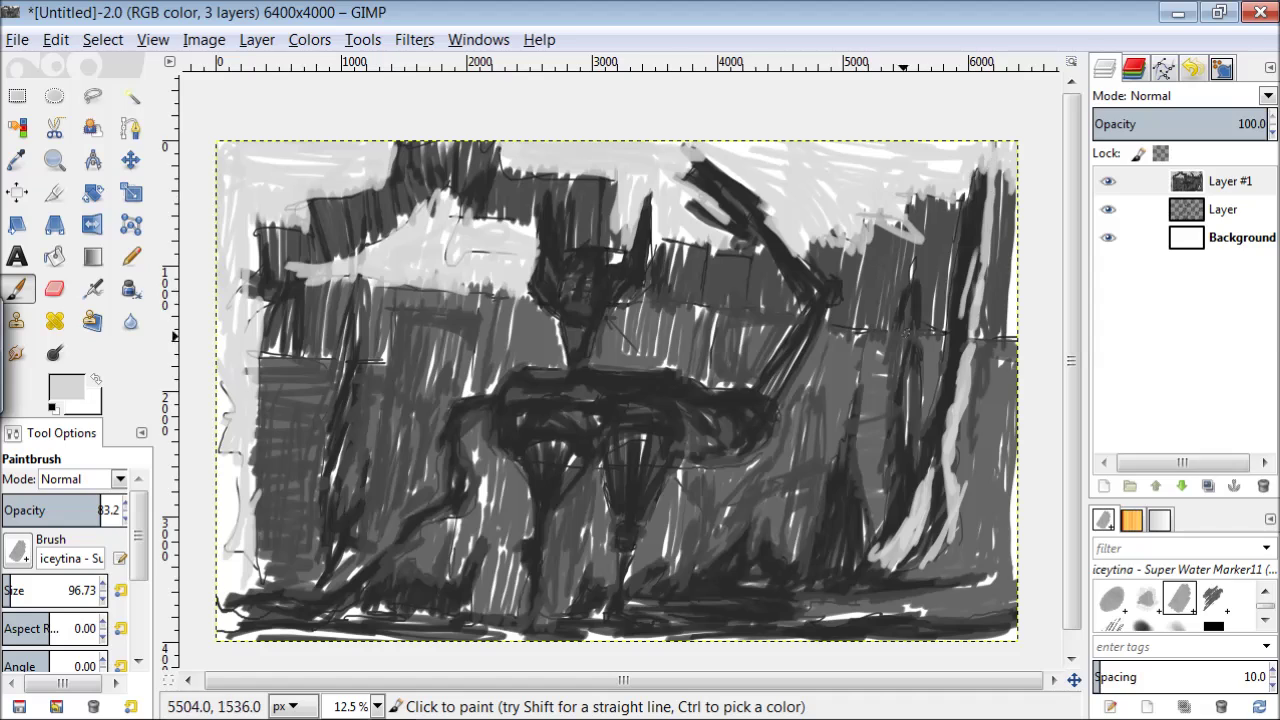
mouse_move(901, 345)
mouse_down()
mouse_move(865, 496)
mouse_move(870, 383)
mouse_move(823, 511)
mouse_move(748, 572)
mouse_move(901, 598)
mouse_move(651, 607)
mouse_move(569, 580)
mouse_up()
mouse_move(650, 546)
mouse_down()
mouse_move(736, 544)
mouse_move(673, 534)
mouse_move(550, 607)
mouse_up()
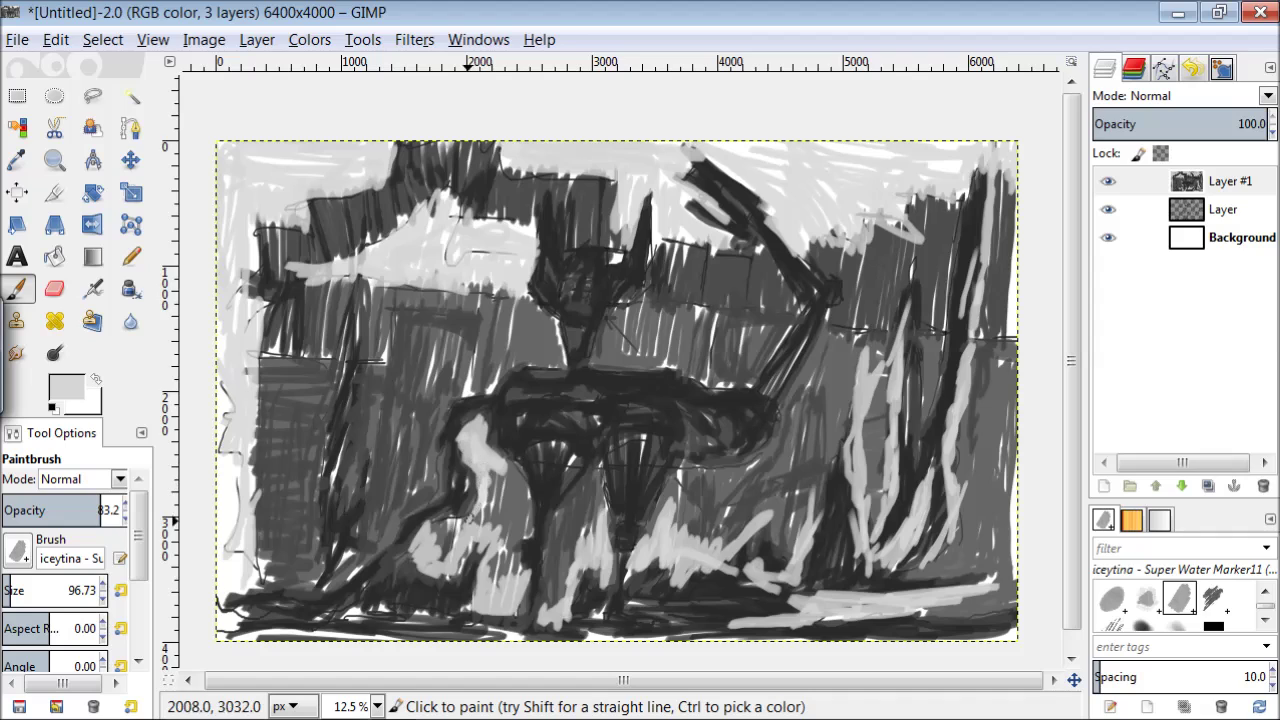
- Paint light grey highlights around the trailing limb and add light block edges to the ruined wall
mouse_move(479, 453)
mouse_down()
mouse_move(401, 567)
mouse_move(484, 550)
mouse_move(495, 588)
mouse_up()
mouse_move(427, 461)
mouse_down()
mouse_move(437, 481)
mouse_move(313, 585)
mouse_move(252, 550)
mouse_up()
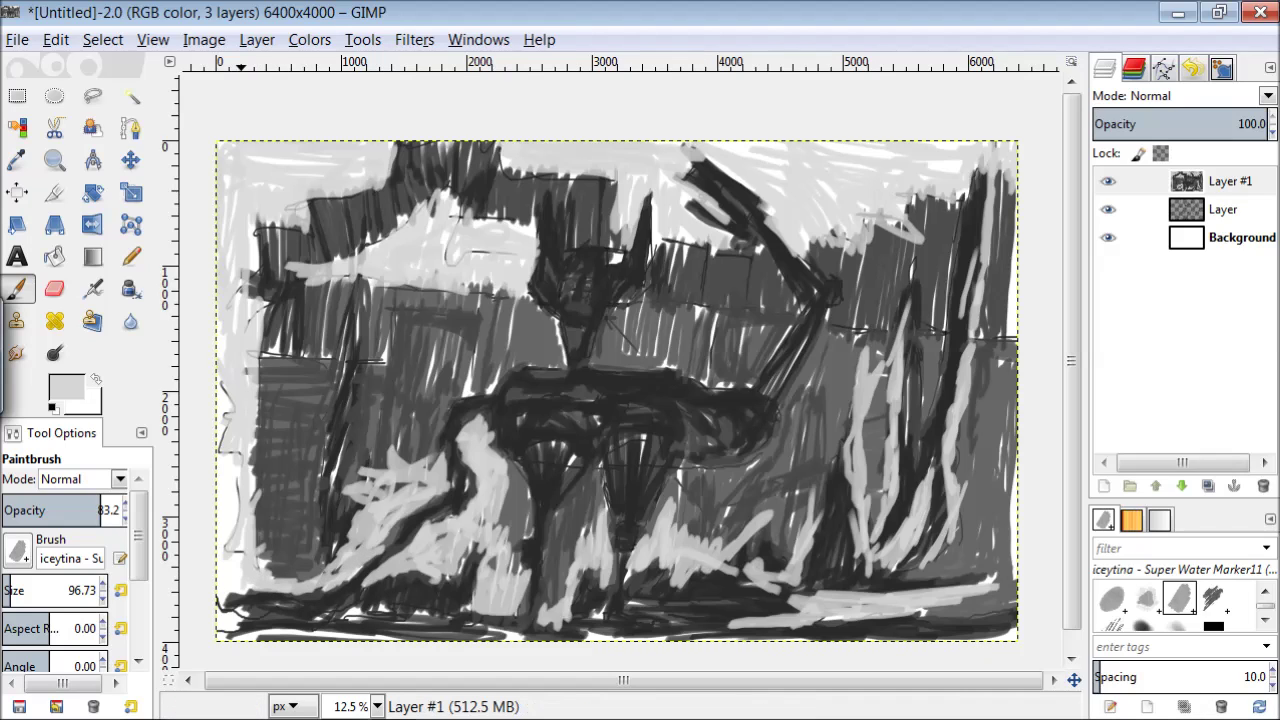
mouse_move(764, 300)
mouse_down()
mouse_move(737, 258)
mouse_move(752, 310)
mouse_move(691, 310)
mouse_up()
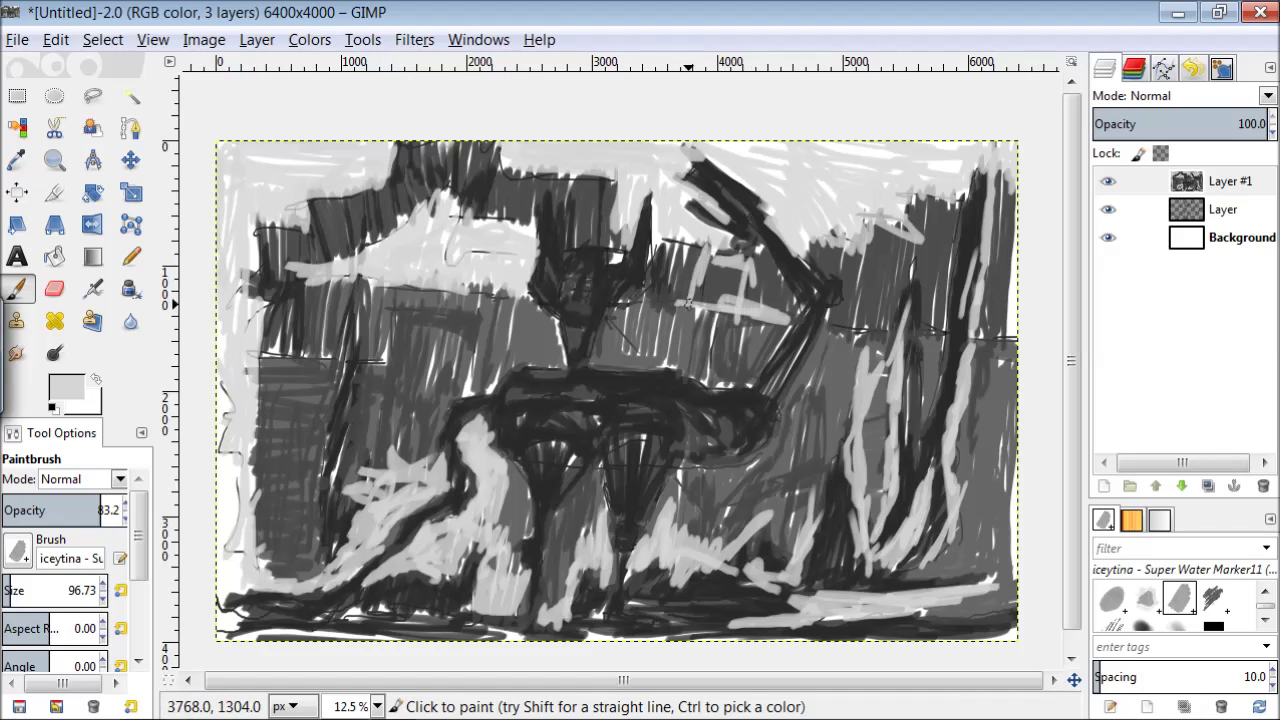
mouse_move(355, 371)
mouse_down()
mouse_move(329, 346)
mouse_move(267, 345)
mouse_move(290, 263)
mouse_move(276, 215)
mouse_move(386, 215)
mouse_move(493, 162)
mouse_up()
- Add a new layer and set the paintbrush to an olive foreground colour at 46.2 opacity
click(256, 39)
click(300, 66)
click(66, 387)
click(269, 517)
click(351, 569)
drag(97, 510, 57, 510)
- Tint the creature's head, horns, body, legs and limbs olive
drag(641, 272, 651, 227)
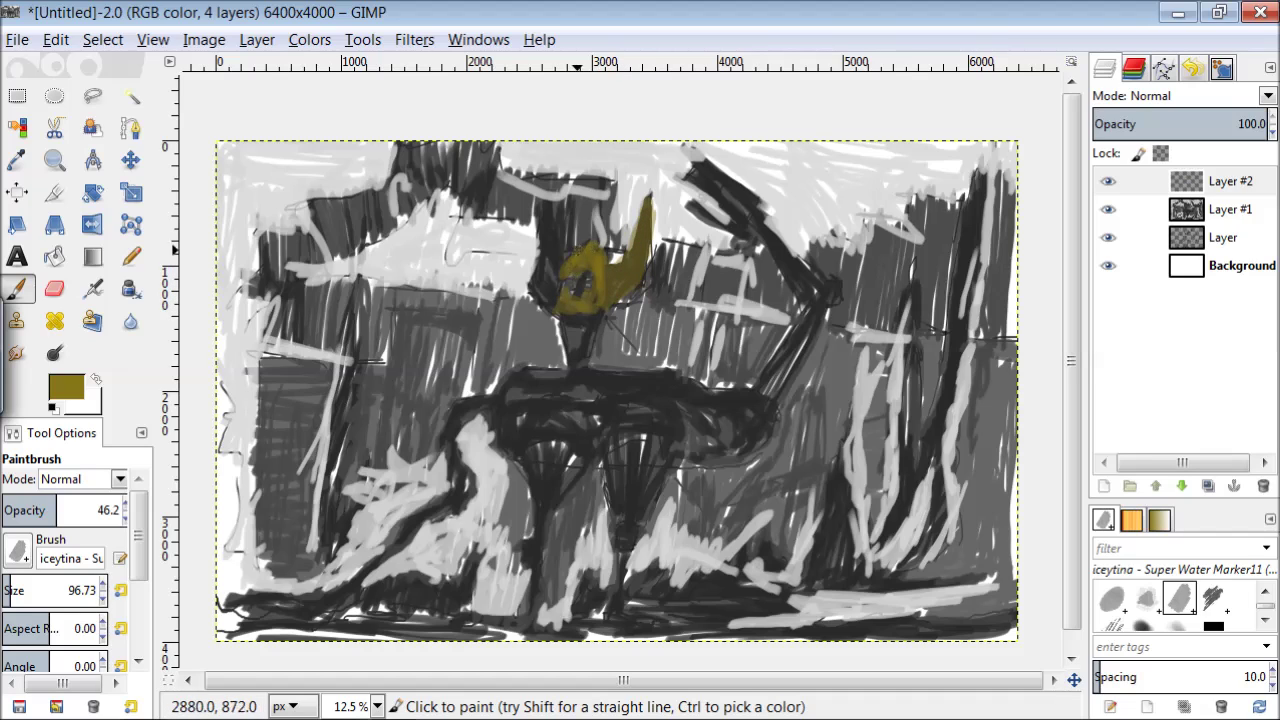
mouse_move(544, 273)
mouse_down()
mouse_move(555, 200)
mouse_move(539, 285)
mouse_move(557, 200)
mouse_move(569, 350)
mouse_move(554, 384)
mouse_move(608, 383)
mouse_move(562, 412)
mouse_move(537, 377)
mouse_move(504, 378)
mouse_move(492, 440)
mouse_move(514, 465)
mouse_move(522, 400)
mouse_move(556, 405)
mouse_move(566, 465)
mouse_move(596, 425)
mouse_move(600, 381)
mouse_move(581, 425)
mouse_move(605, 430)
mouse_move(616, 480)
mouse_move(624, 402)
mouse_move(664, 480)
mouse_move(686, 445)
mouse_move(627, 398)
mouse_move(679, 393)
mouse_move(752, 440)
mouse_move(767, 432)
mouse_move(704, 432)
mouse_move(753, 400)
mouse_up()
mouse_move(794, 260)
mouse_down()
mouse_move(704, 169)
mouse_move(784, 275)
mouse_up()
drag(648, 508, 648, 482)
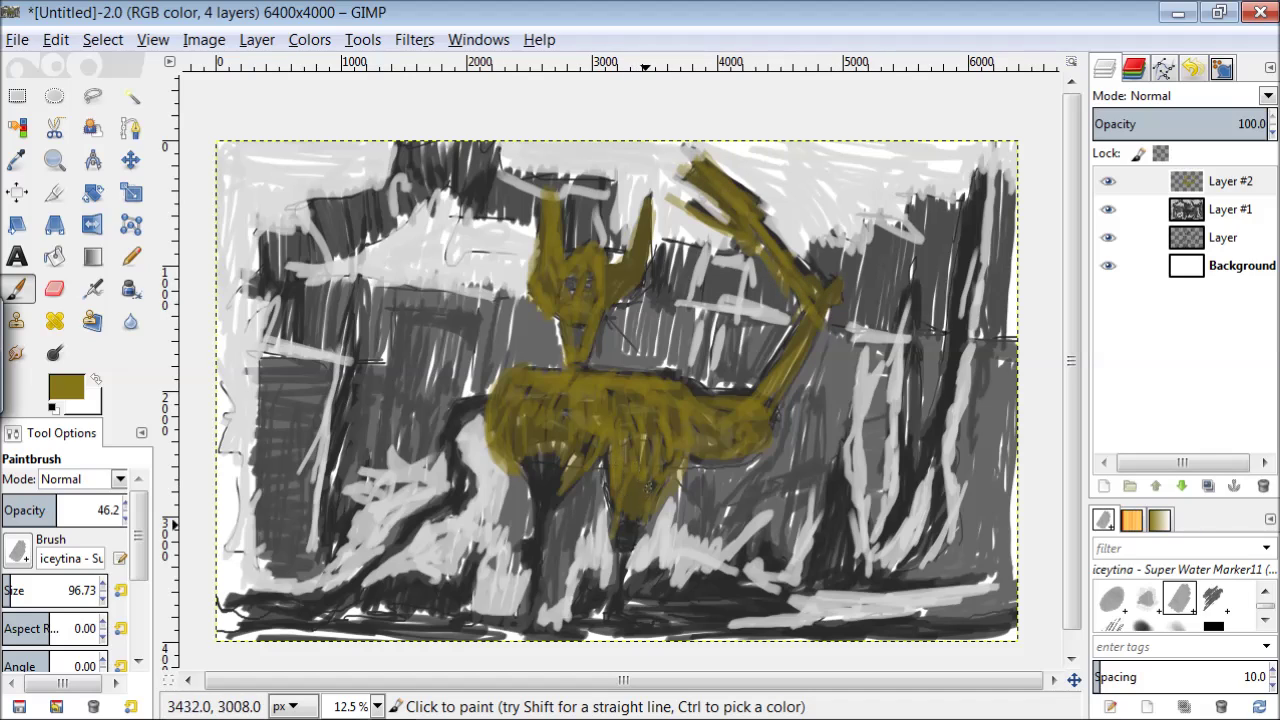
drag(620, 603, 668, 628)
drag(552, 483, 552, 478)
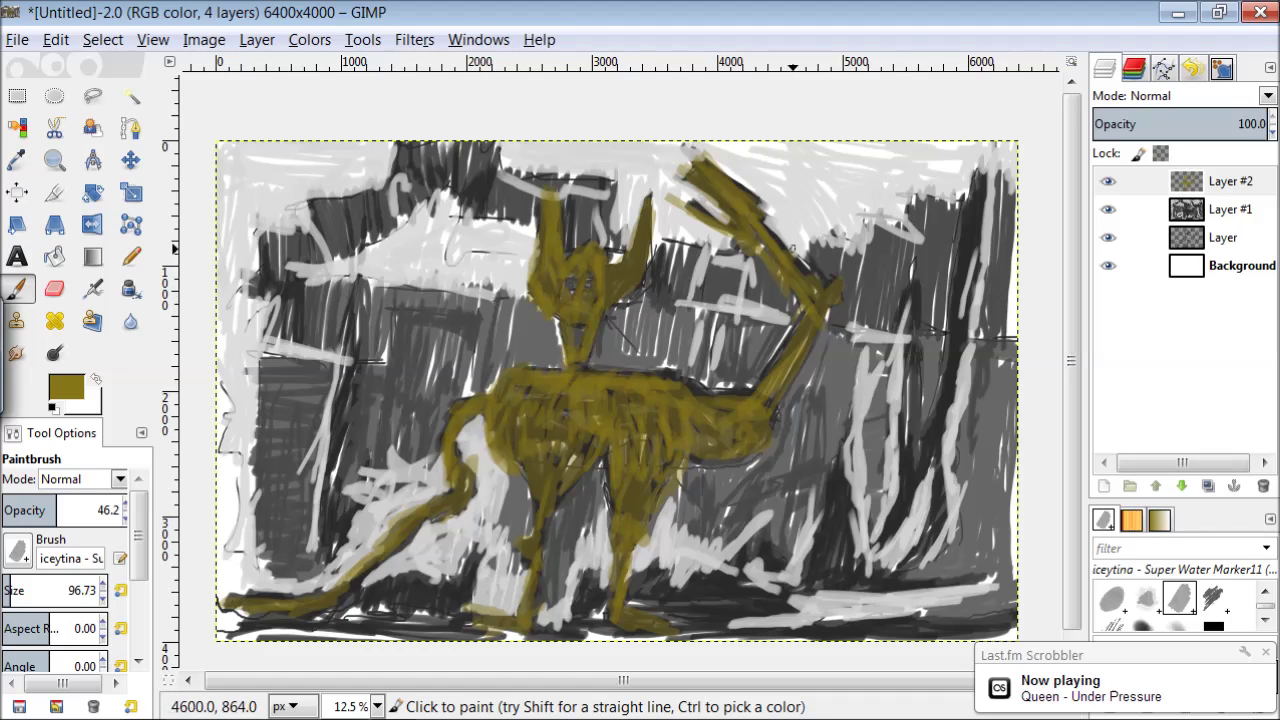
- Set the foreground colour to dark red 36080a and shade the creature's contours from the horns to the feet
click(66, 387)
click(484, 491)
drag(310, 367, 441, 367)
click(370, 571)
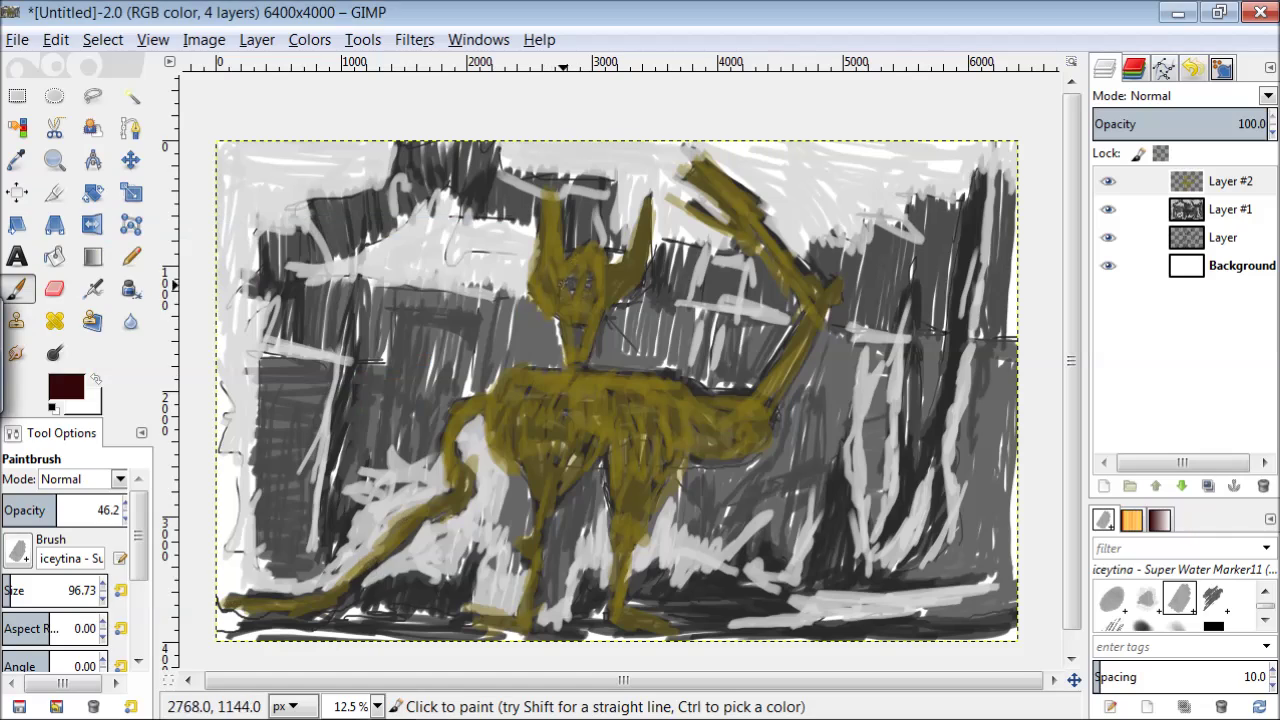
mouse_move(541, 258)
mouse_down()
mouse_move(565, 285)
mouse_move(608, 292)
mouse_move(574, 308)
mouse_up()
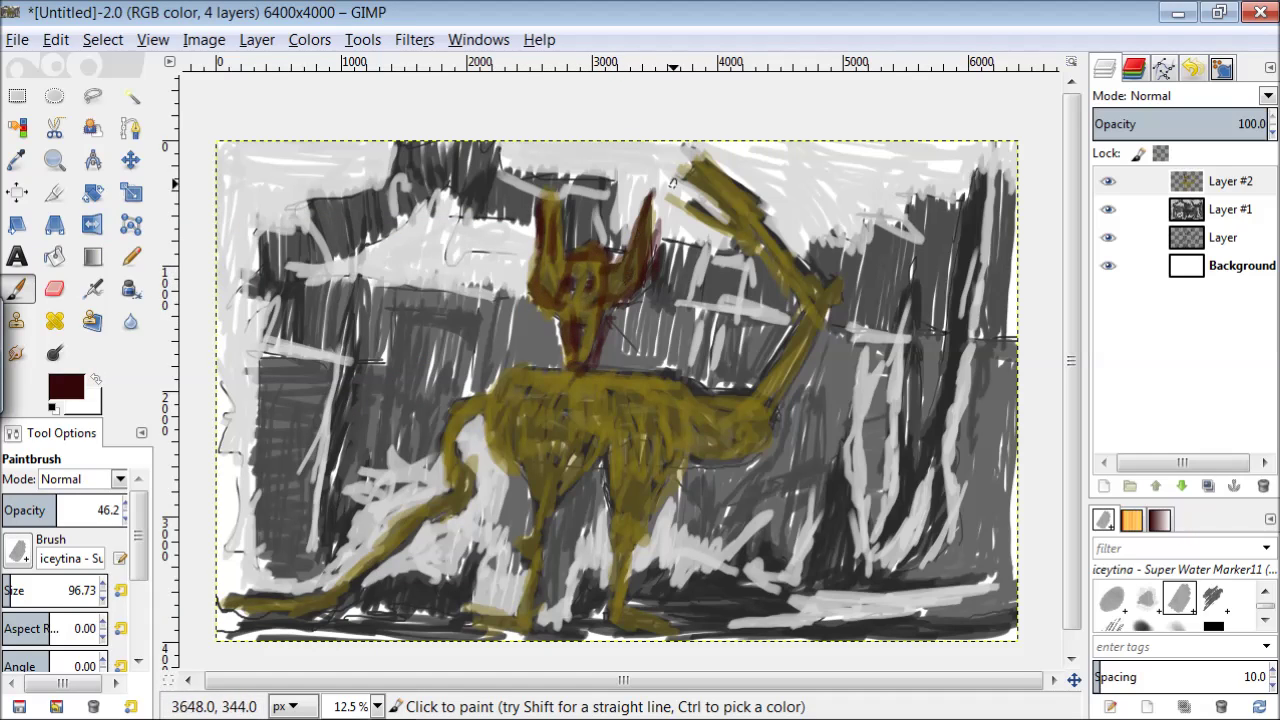
mouse_move(695, 173)
mouse_down()
mouse_move(730, 190)
mouse_move(683, 182)
mouse_move(753, 215)
mouse_move(826, 292)
mouse_move(730, 372)
mouse_move(760, 402)
mouse_move(700, 440)
mouse_move(726, 443)
mouse_move(646, 370)
mouse_move(666, 455)
mouse_move(655, 383)
mouse_move(593, 370)
mouse_move(615, 457)
mouse_move(583, 435)
mouse_up()
mouse_move(534, 485)
mouse_down()
mouse_move(523, 434)
mouse_move(550, 498)
mouse_move(530, 620)
mouse_up()
mouse_move(640, 626)
mouse_down()
mouse_move(462, 433)
mouse_move(504, 376)
mouse_move(563, 386)
mouse_move(498, 390)
mouse_move(338, 580)
mouse_move(215, 605)
mouse_up()
- Change the foreground colour to dark blue and tint the wall area directly behind the creature
click(66, 387)
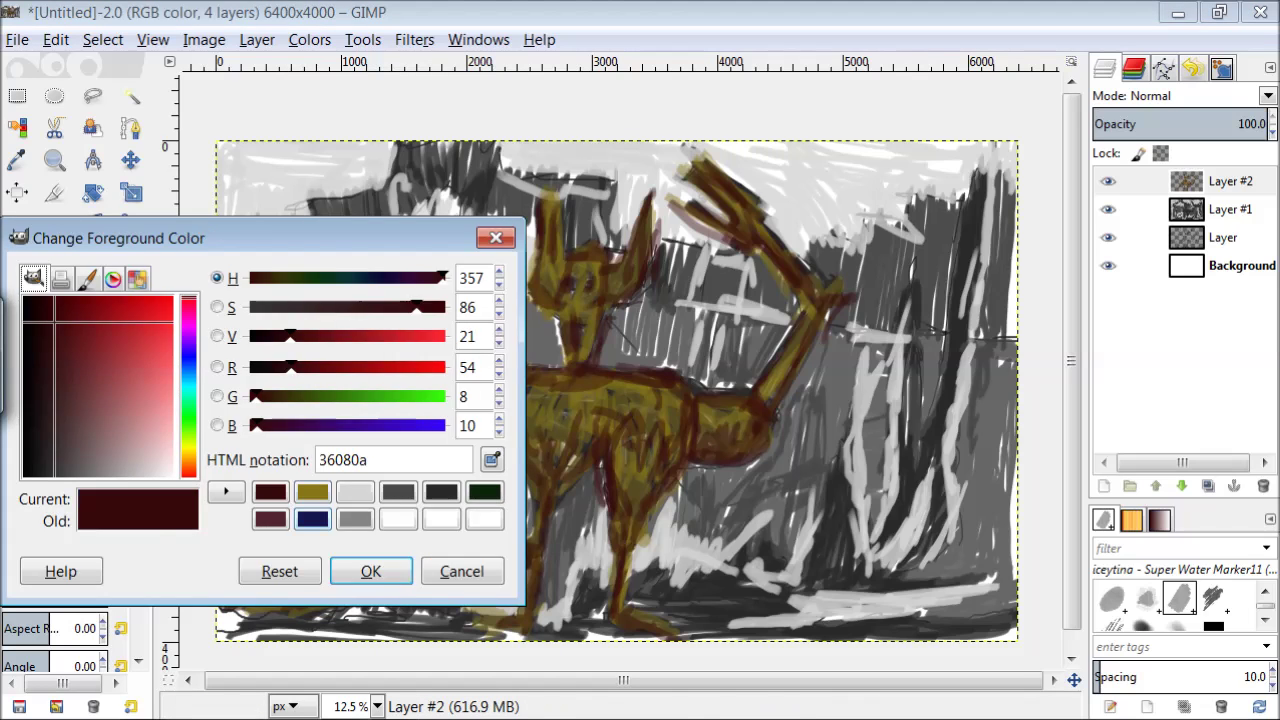
click(368, 569)
drag(560, 340, 482, 339)
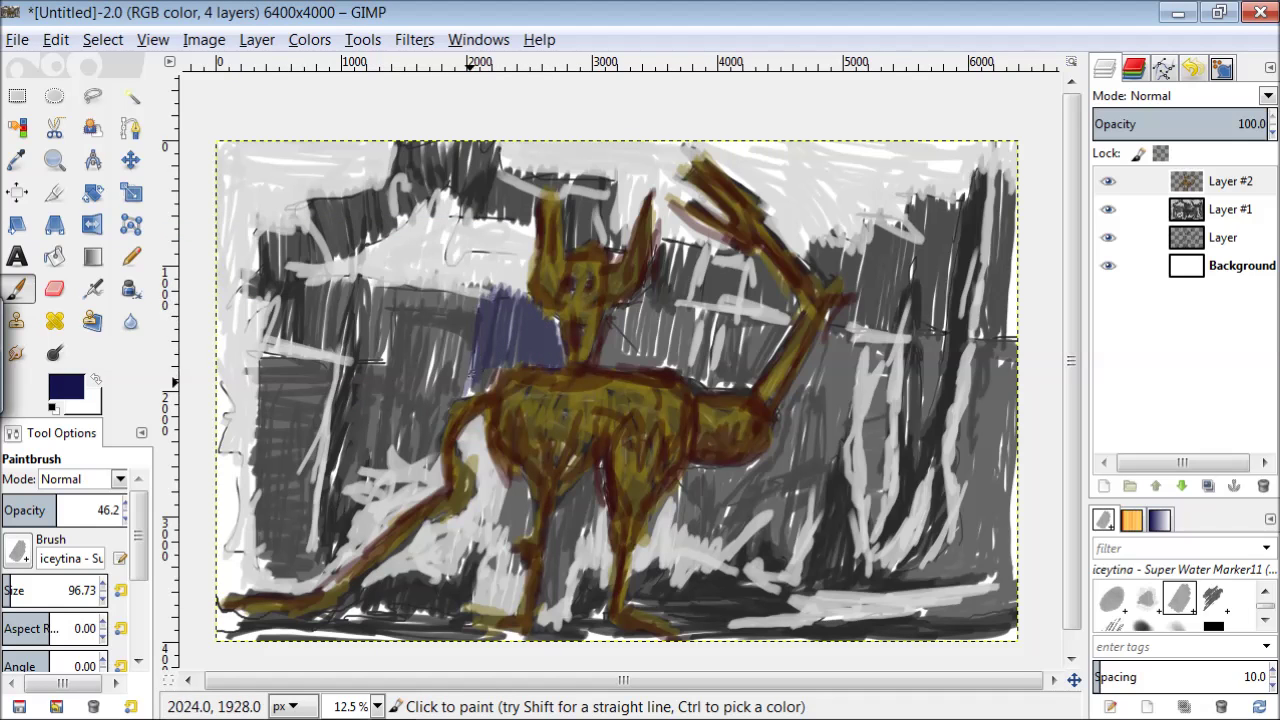
drag(459, 294, 360, 360)
mouse_move(618, 302)
mouse_down()
mouse_move(649, 296)
mouse_move(690, 360)
mouse_up()
mouse_move(464, 313)
mouse_down()
mouse_move(490, 347)
mouse_move(422, 363)
mouse_move(381, 394)
mouse_move(421, 366)
mouse_move(430, 393)
mouse_move(454, 400)
mouse_move(382, 377)
mouse_move(397, 497)
mouse_up()
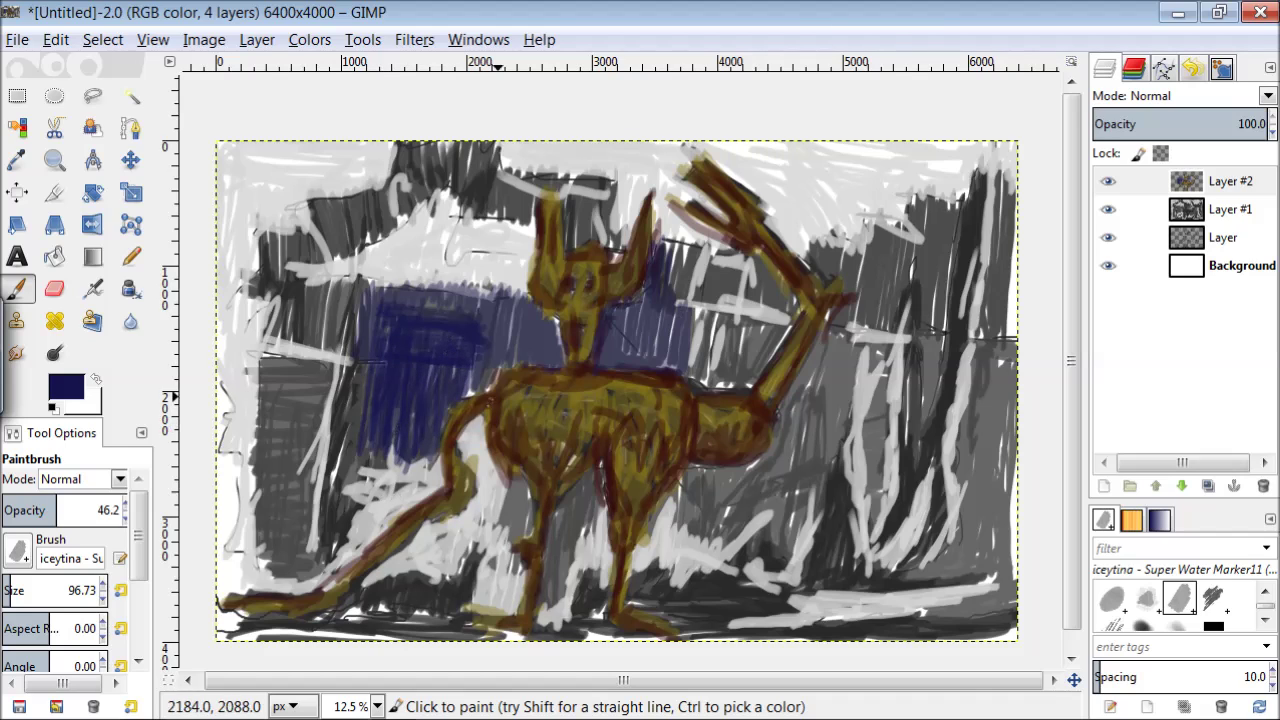
mouse_move(762, 364)
mouse_down()
mouse_move(715, 374)
mouse_move(725, 294)
mouse_move(691, 188)
mouse_up()
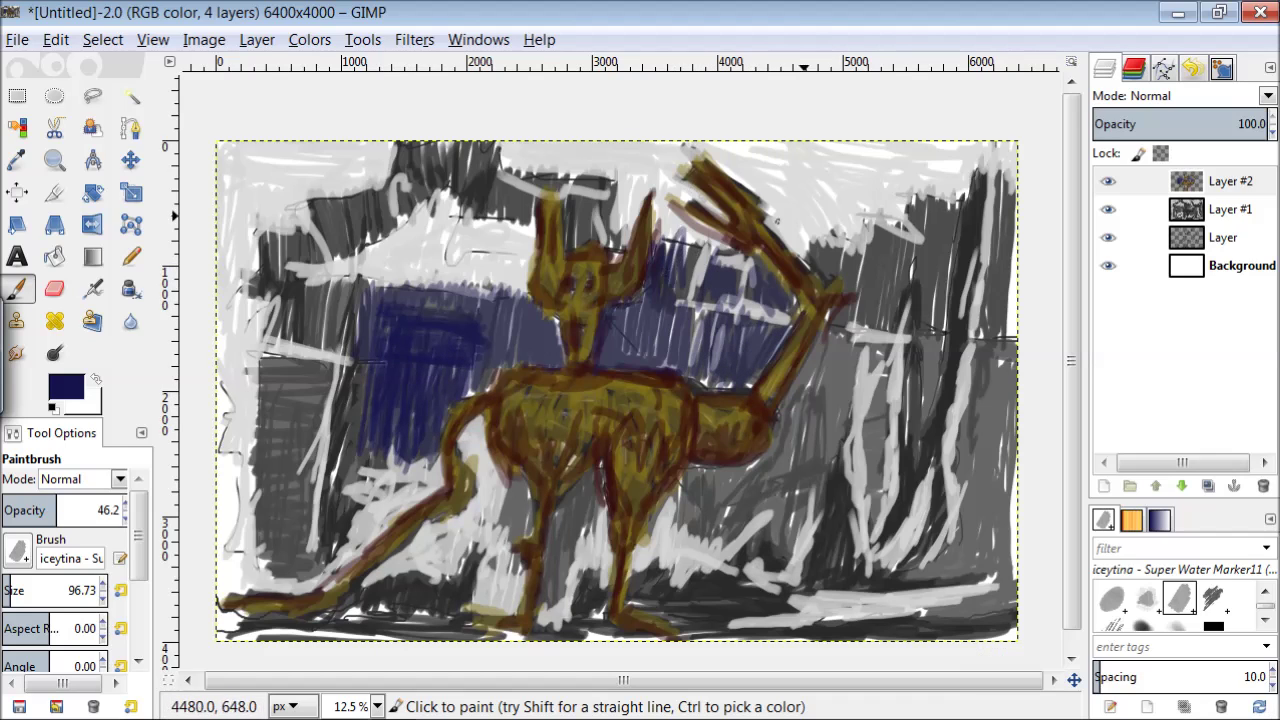
- Tint the rest of the ruins, the spikes and the ground dark blue
mouse_move(548, 599)
mouse_down()
mouse_move(594, 570)
mouse_move(481, 600)
mouse_move(528, 501)
mouse_move(480, 452)
mouse_move(505, 498)
mouse_move(414, 553)
mouse_move(449, 554)
mouse_move(269, 457)
mouse_move(322, 425)
mouse_move(294, 347)
mouse_move(347, 402)
mouse_move(362, 545)
mouse_up()
mouse_move(680, 472)
mouse_down()
mouse_move(701, 527)
mouse_move(735, 518)
mouse_move(818, 382)
mouse_move(756, 469)
mouse_move(810, 466)
mouse_move(830, 247)
mouse_move(847, 310)
mouse_move(912, 299)
mouse_move(946, 214)
mouse_move(923, 387)
mouse_move(992, 527)
mouse_move(995, 375)
mouse_move(937, 585)
mouse_move(988, 628)
mouse_move(720, 617)
mouse_move(655, 566)
mouse_move(833, 567)
mouse_move(880, 493)
mouse_move(906, 519)
mouse_move(937, 436)
mouse_move(979, 187)
mouse_move(1001, 327)
mouse_move(955, 505)
mouse_up()
mouse_move(603, 240)
mouse_down()
mouse_move(579, 177)
mouse_move(546, 186)
mouse_move(491, 156)
mouse_move(434, 198)
mouse_move(277, 212)
mouse_move(270, 320)
mouse_up()
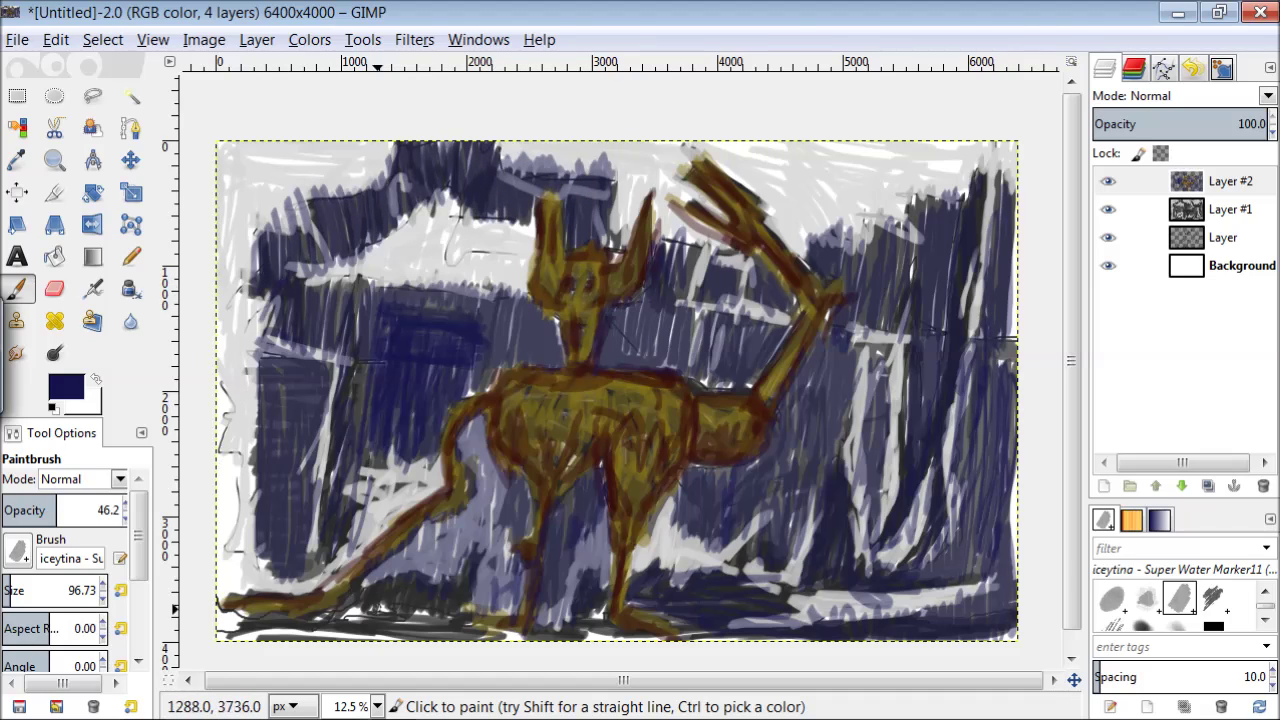